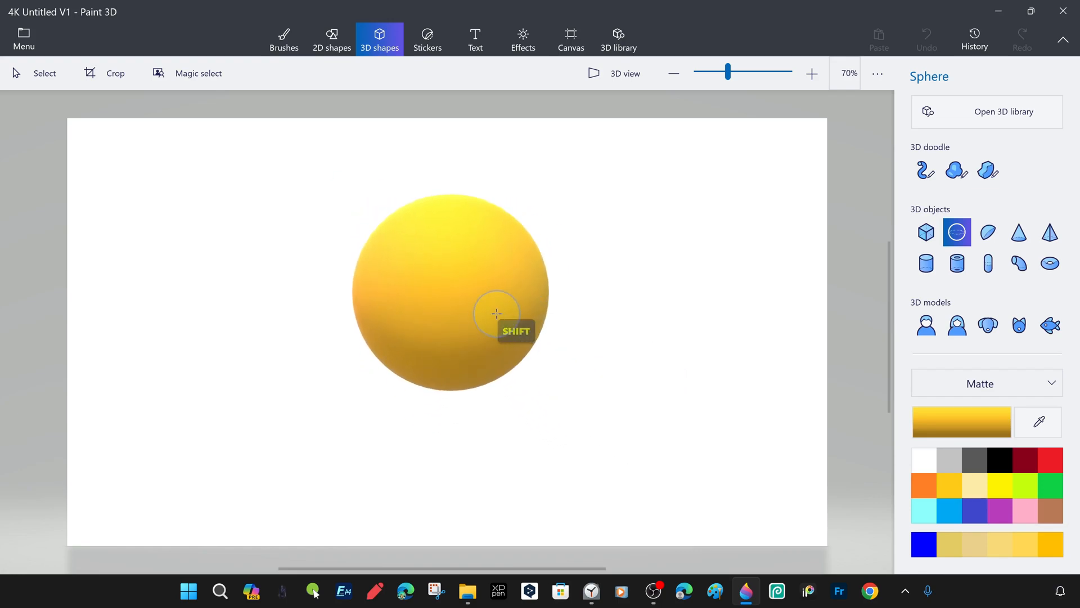
Move the sphere to the left part of the canvas and check it from different angles in 3D view
left_click_drag(497, 324, 261, 336)
left_click(621, 76)
scroll(518, 397, "down", 8)
middle_click_drag(518, 396, 506, 275)
scroll(396, 312, "up", 5)
middle_click_drag(396, 313, 483, 313)
left_click(618, 74)
Duplicate the sphere and place the copies at the centre and right of the canvas, making a row of three
key("ctrl+c")
key("ctrl+v")
left_click_drag(228, 329, 495, 329)
key("ctrl+z")
left_click_drag(231, 301, 472, 303)
key("ctrl+v")
left_click_drag(280, 316, 774, 326)
left_click_drag(495, 323, 498, 330)
left_click_drag(713, 330, 712, 322)
left_click(259, 304)
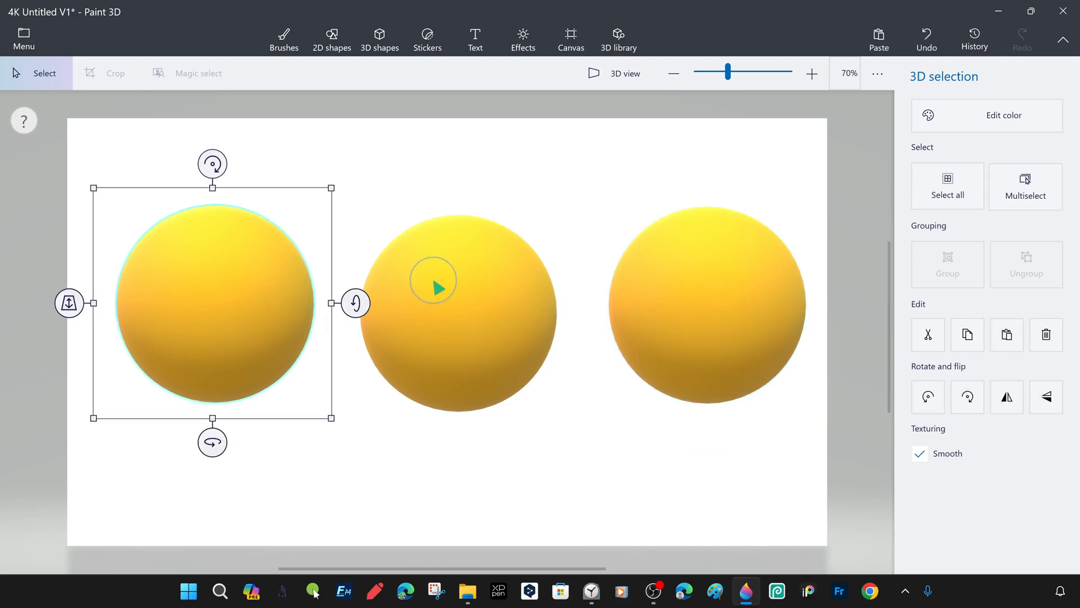
Delete the surplus sphere copy stacked on the left sphere
left_click(481, 321)
left_click_drag(216, 318, 299, 371)
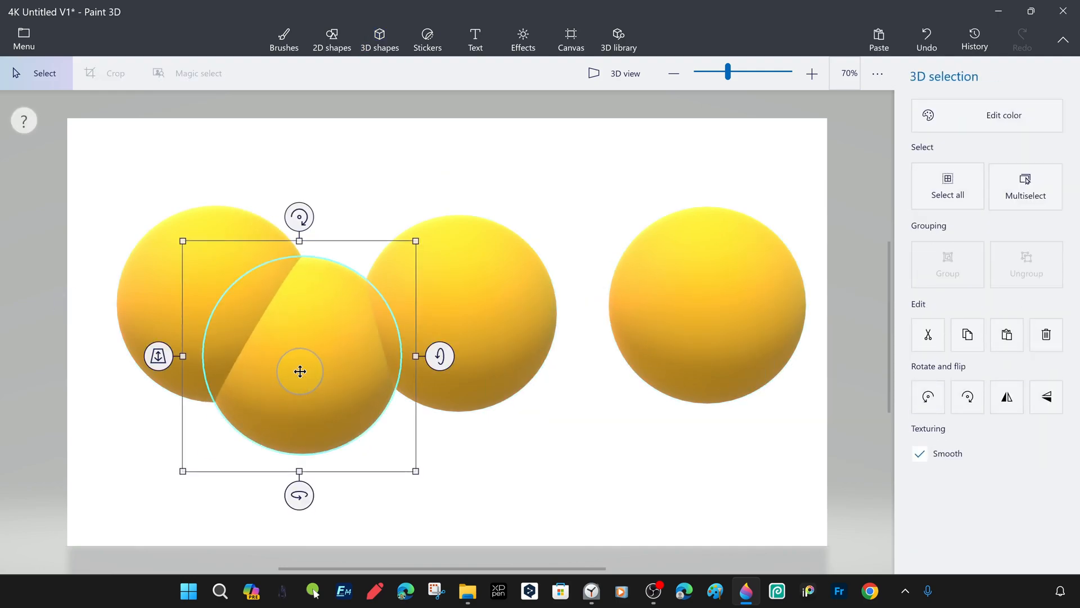
key("Delete")
Align the three spheres in an evenly spaced horizontal row in the upper-middle part of the canvas
left_click(284, 39)
left_click(37, 73)
left_click(273, 293)
left_click_drag(274, 293, 257, 256)
left_click(728, 306)
left_click_drag(728, 306, 740, 261)
mouse_move(467, 335)
left_mouse_down()
mouse_move(485, 291)
mouse_move(476, 275)
left_mouse_up()
left_click(470, 315)
left_click(228, 261)
left_click_drag(228, 262, 249, 292)
left_click(506, 279)
left_click_drag(506, 279, 507, 296)
left_click(753, 262)
left_click_drag(753, 262, 753, 293)
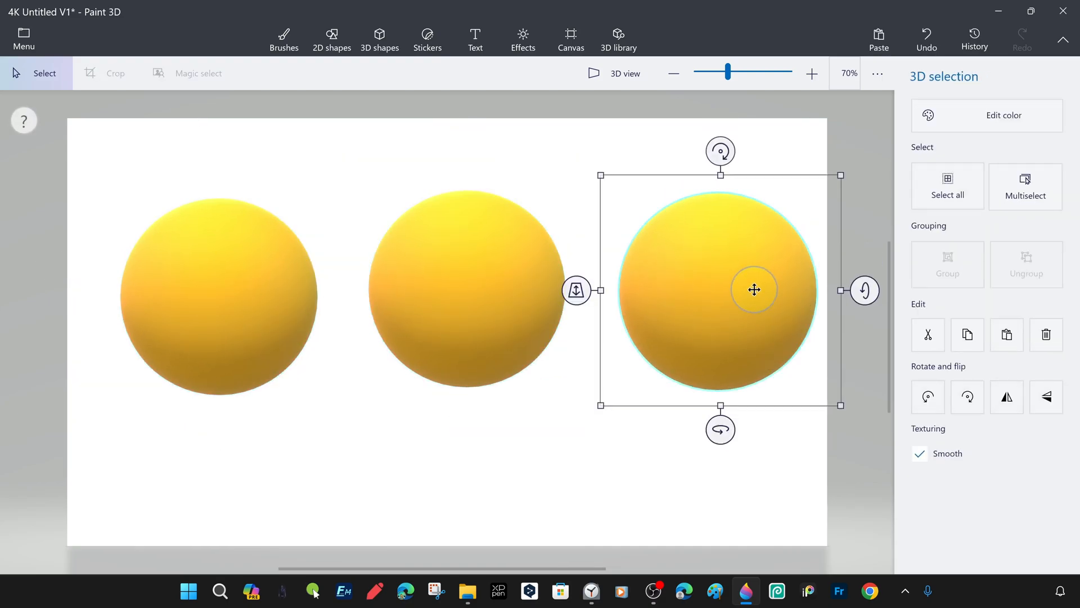
Check the row of spheres in 3D view and look at the canvas display settings
left_click(610, 70)
mouse_move(597, 366)
right_mouse_down()
mouse_move(417, 384)
mouse_move(585, 366)
right_mouse_up()
left_click(571, 40)
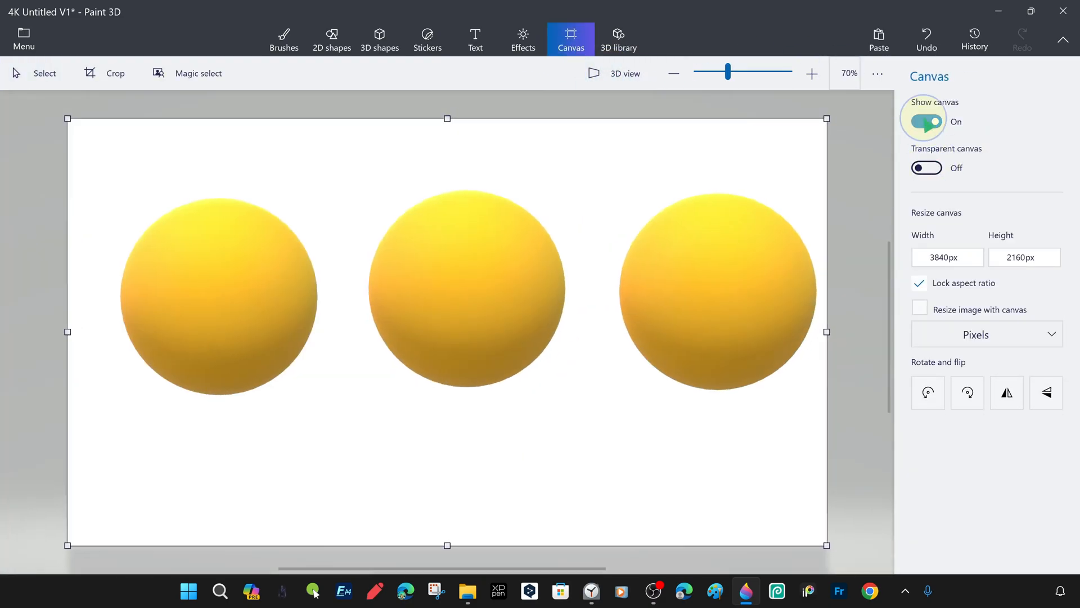
left_click(924, 119)
left_click(622, 79)
left_click(716, 299)
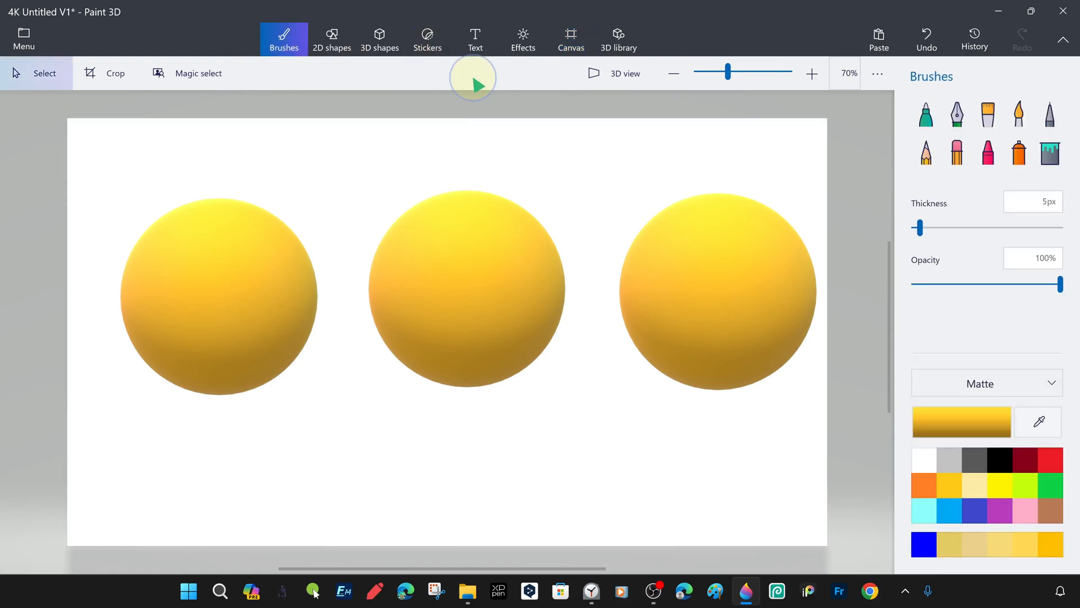
Draw a small circle eye on the left sphere with a solid white fill and a 19 px black outline
left_click(332, 42)
left_click_drag(158, 236, 202, 279)
left_click(938, 147)
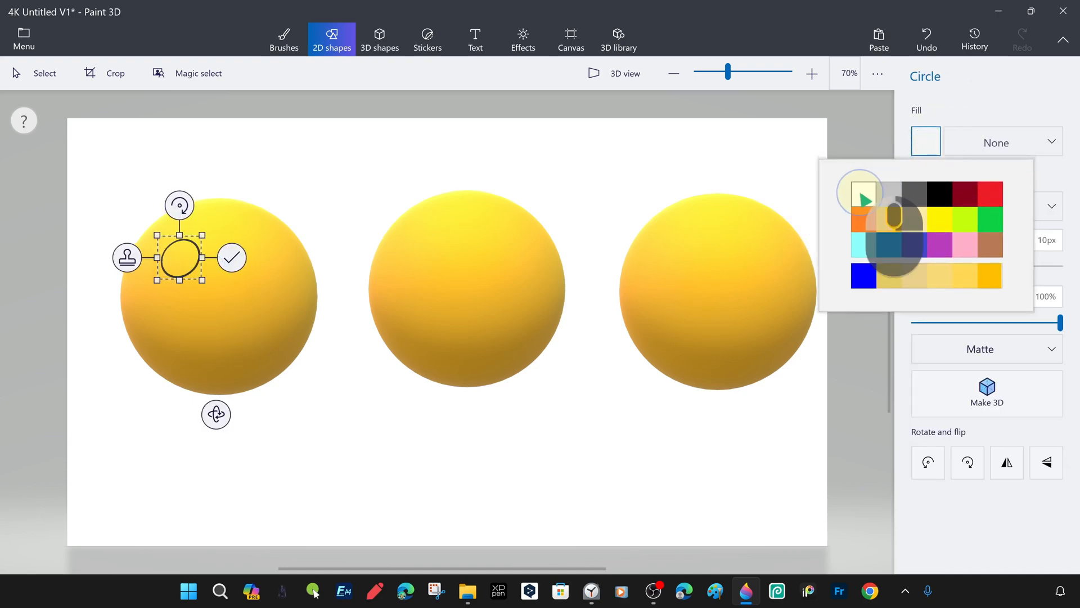
left_click(858, 187)
left_click(928, 206)
left_click(908, 192)
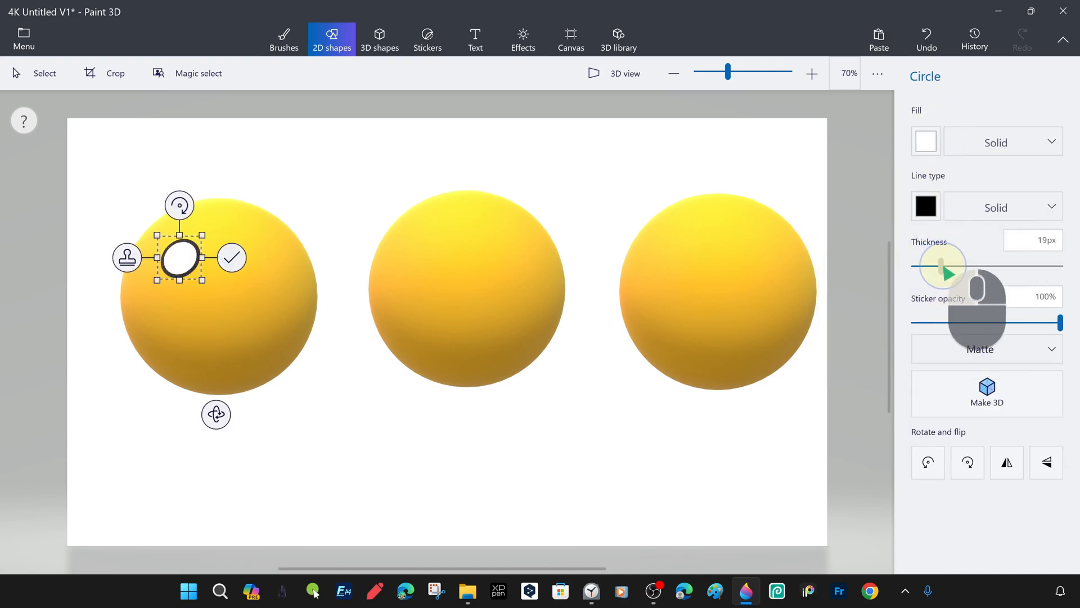
Complete the pair of white eyes on the left sphere and place two black-filled circle eyes on the middle sphere
left_click_drag(172, 270, 503, 278)
left_click(926, 143)
left_click(943, 181)
key("ctrl+c")
key("ctrl+v")
key("ctrl+v")
left_click_drag(510, 280, 536, 257)
key("Escape")
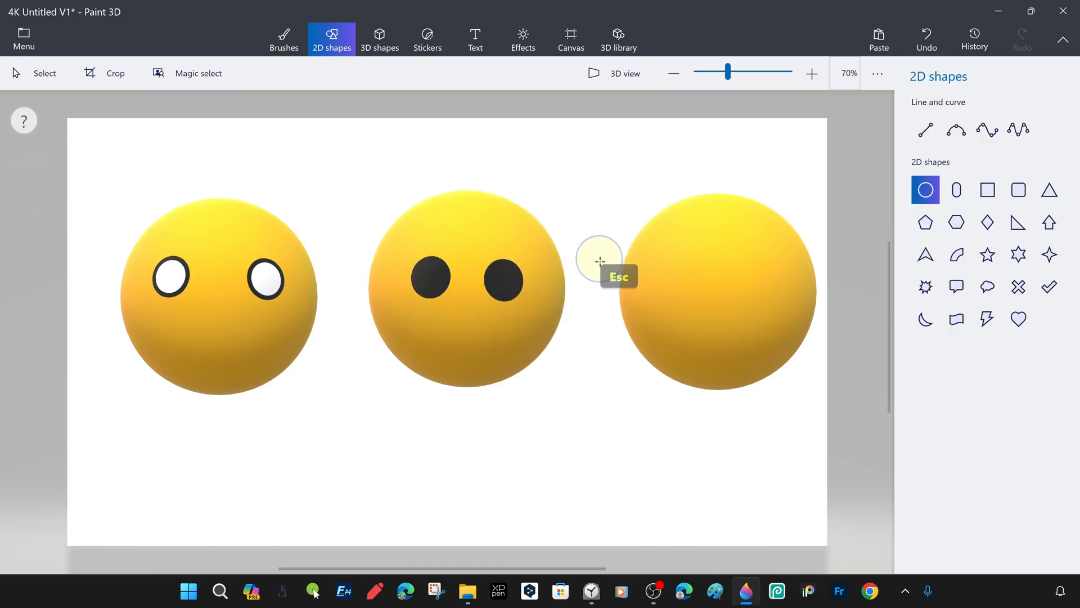
Draw a wavy curve as the mouth below the eyes of the left sphere
mouse_move(173, 331)
left_mouse_down()
mouse_move(278, 329)
mouse_move(238, 351)
mouse_move(235, 341)
left_mouse_up()
left_click(129, 336)
key("Escape")
Draw a curved line below the middle sphere's eyes and bend it into a smile
left_click(958, 131)
mouse_move(413, 318)
left_mouse_down()
mouse_move(496, 344)
mouse_move(515, 324)
mouse_move(466, 357)
left_mouse_up()
left_click_drag(476, 330, 477, 334)
left_click_drag(466, 356, 457, 347)
left_click_drag(409, 321, 420, 331)
left_click_drag(508, 327, 461, 348)
left_click_drag(422, 329, 420, 331)
left_click_drag(503, 332, 475, 329)
key("Escape")
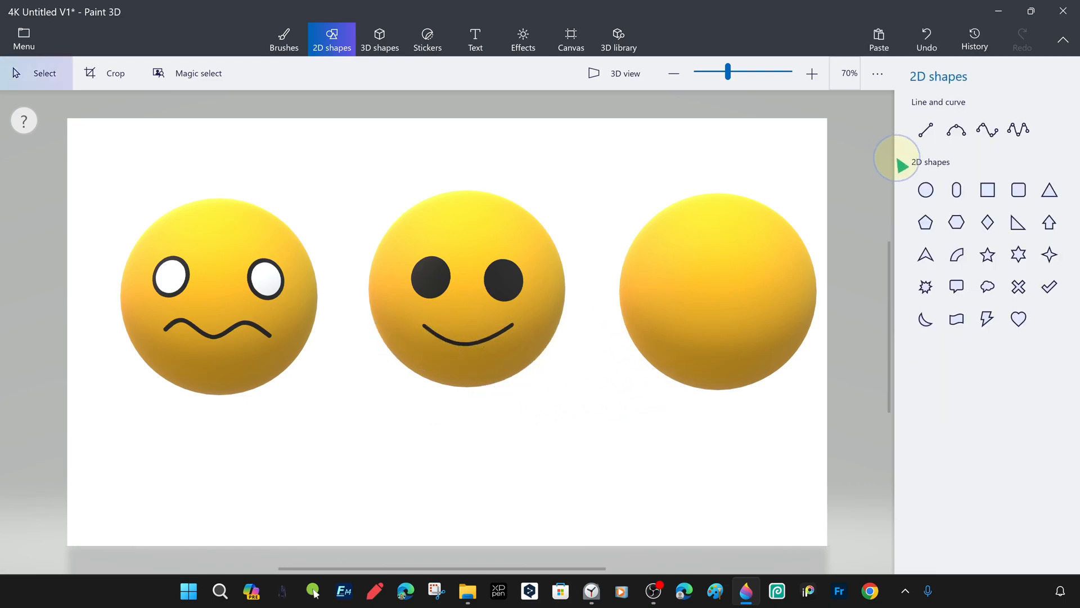
left_click(380, 43)
left_click(440, 47)
left_click(935, 126)
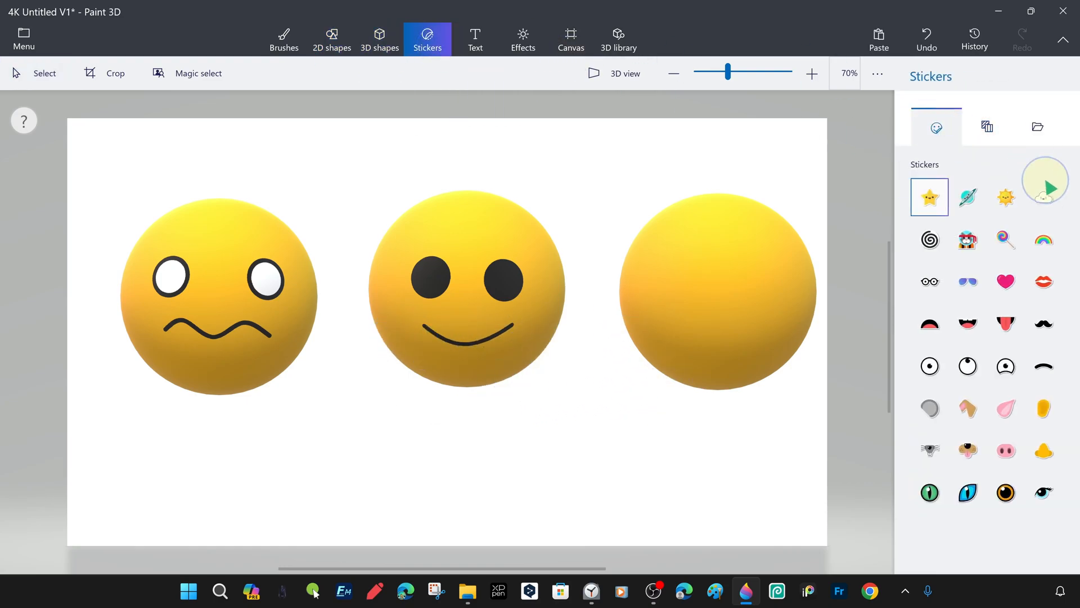
Move the two face spheres to the top of the canvas and paste copies of the blank sphere around the free areas
left_click_drag(247, 242, 222, 168)
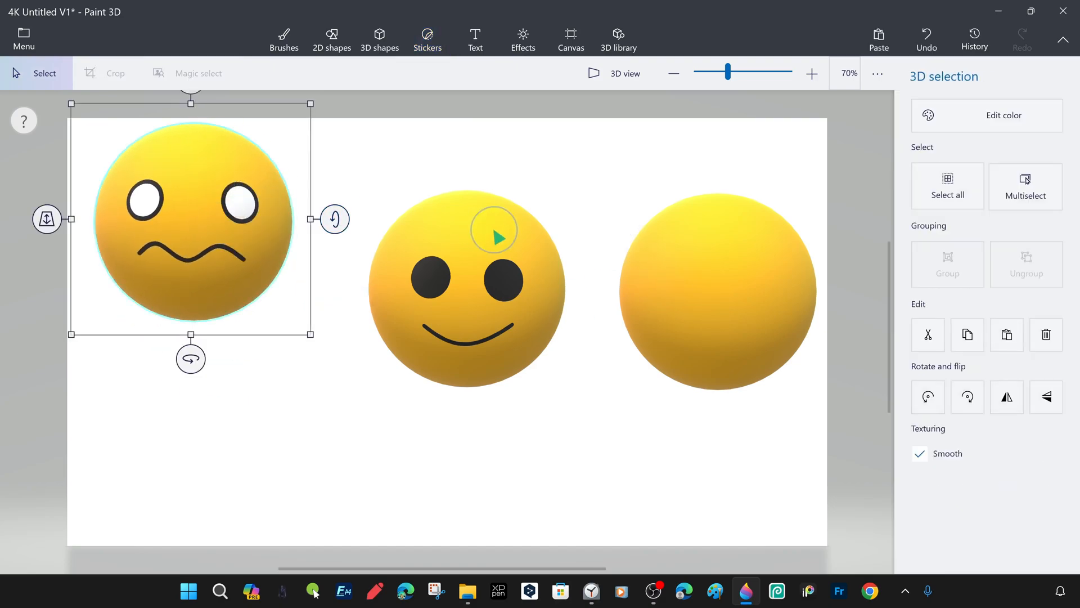
left_click_drag(494, 234, 479, 167)
key("ctrl+v")
left_click_drag(730, 221, 210, 435)
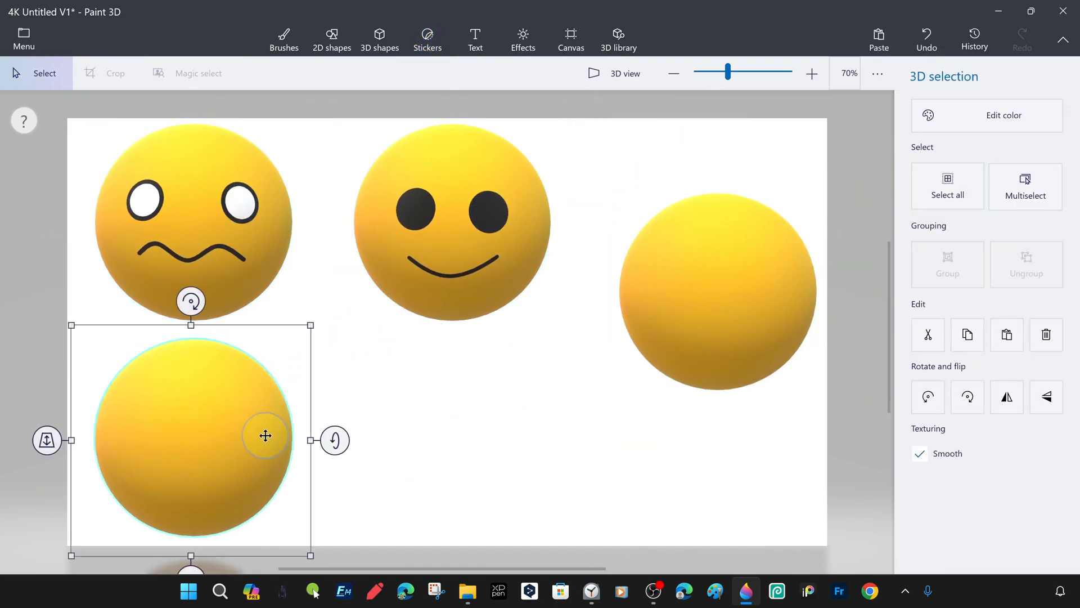
left_click_drag(763, 331, 762, 258)
key("ctrl+v")
mouse_move(728, 208)
left_mouse_down()
mouse_move(675, 315)
mouse_move(728, 208)
left_mouse_up()
key("ctrl+v")
left_click_drag(731, 209, 523, 420)
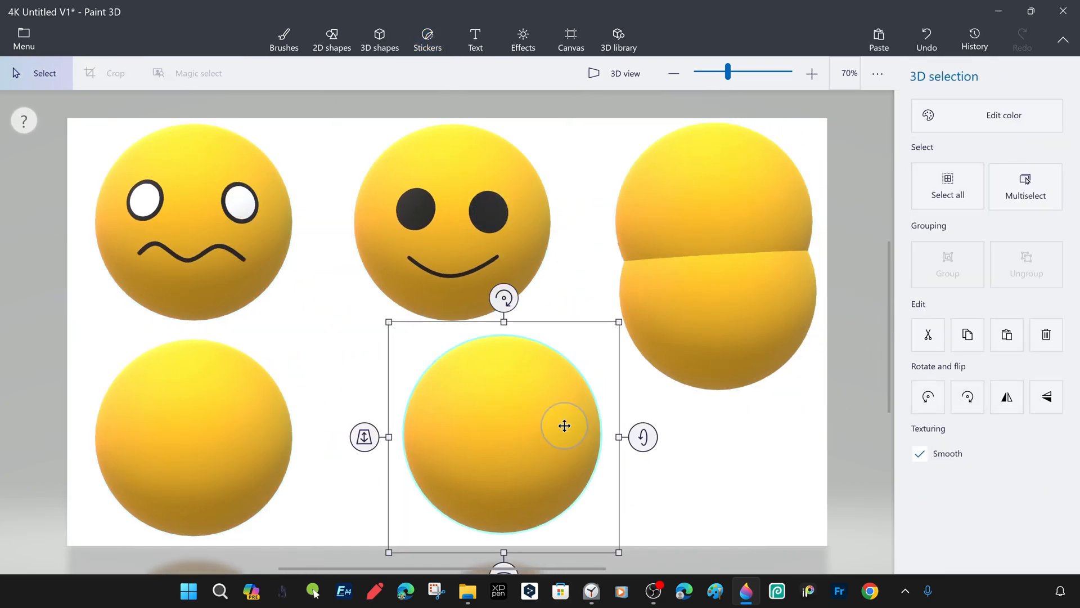
Arrange the six spheres into two even rows of three, with blank spheres at the upper right and across the lower row
left_click_drag(730, 326, 728, 471)
left_click_drag(722, 223, 715, 227)
left_click_drag(485, 420, 445, 420)
left_click(726, 433)
left_click_drag(199, 428, 207, 427)
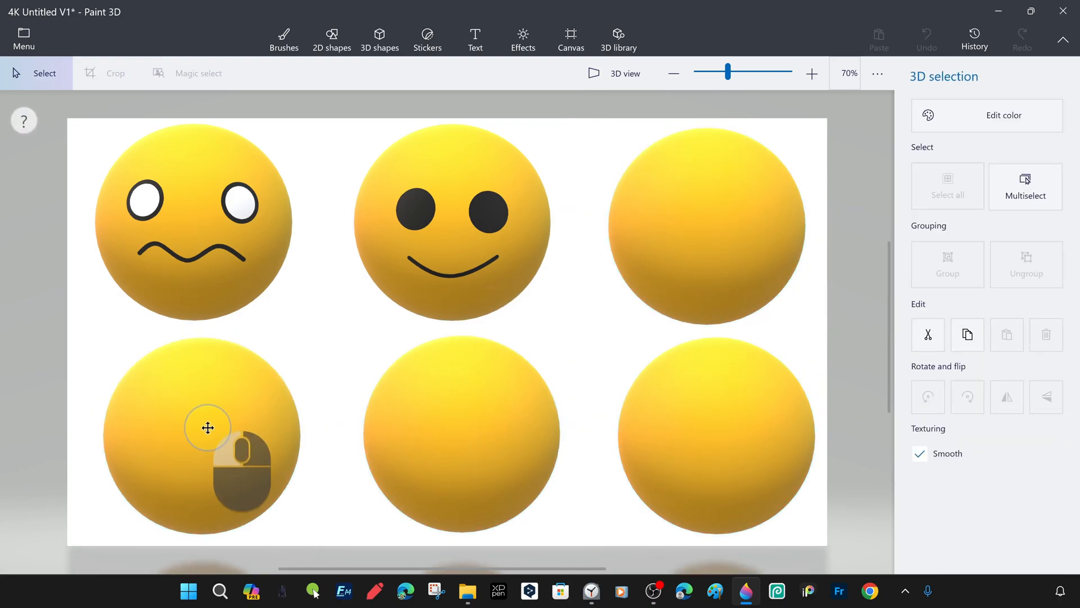
left_click_drag(467, 430, 455, 432)
left_click(764, 450)
Apply the Star sticker to the upper-right sphere, enlarged and centred so that it covers the front of the sphere
left_click(427, 39)
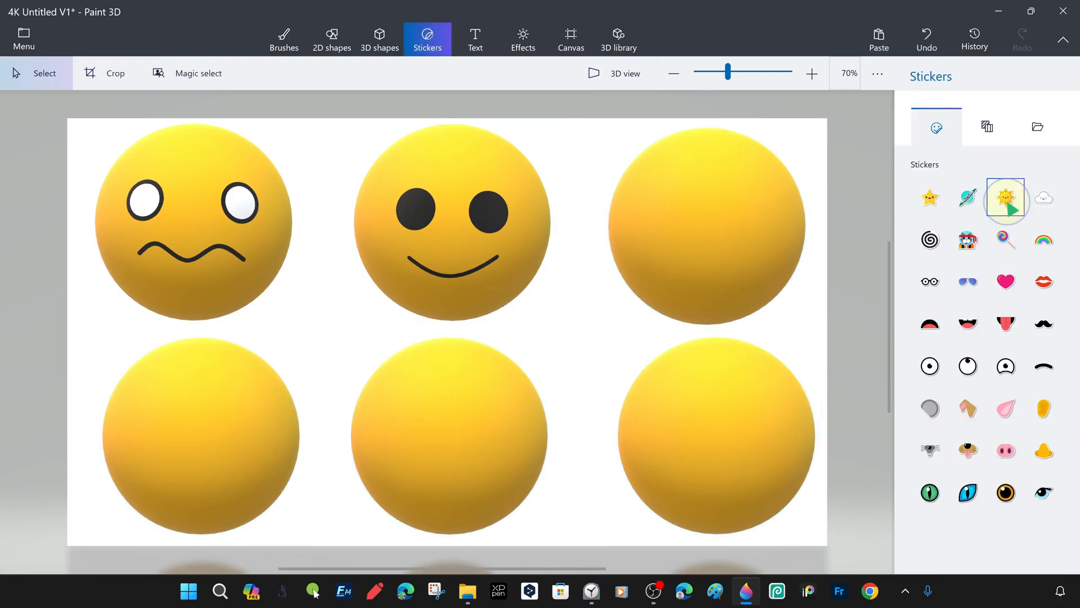
left_click_drag(715, 195, 909, 349)
left_click_drag(770, 257, 712, 199)
left_click_drag(849, 356, 879, 390)
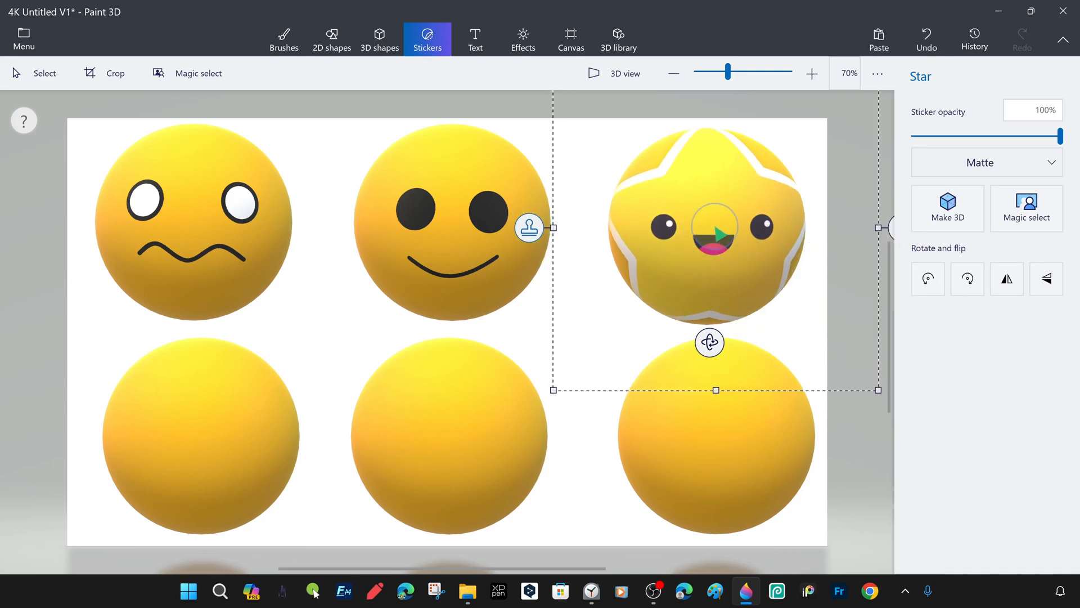
key("Escape")
Paint over the star's white outline around the upper-right sphere with a 100 px yellow Marker in a custom finish
left_click(284, 40)
left_click(955, 145)
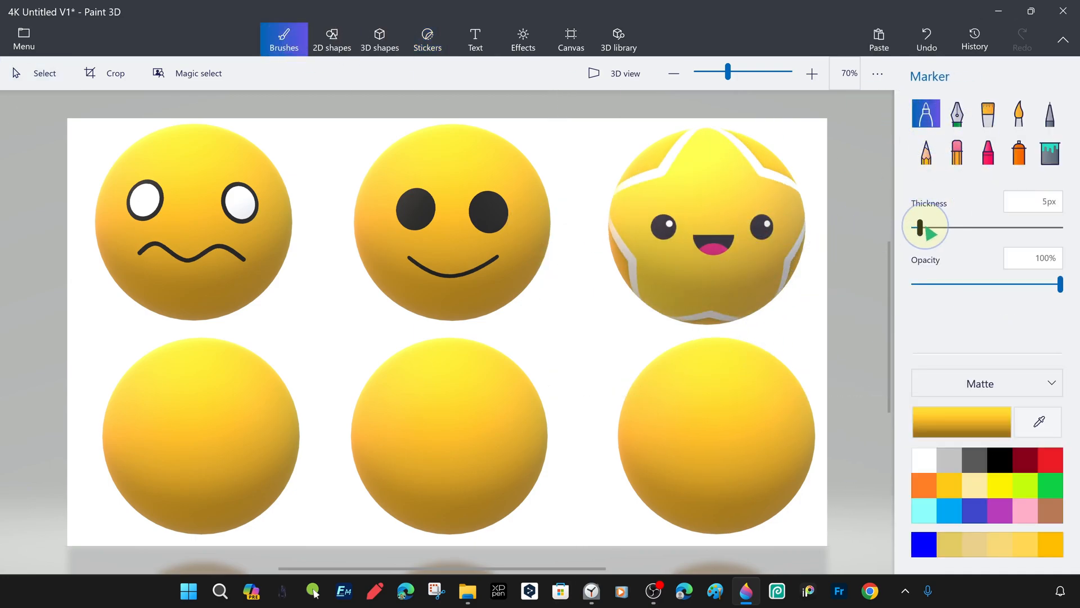
left_click(962, 422)
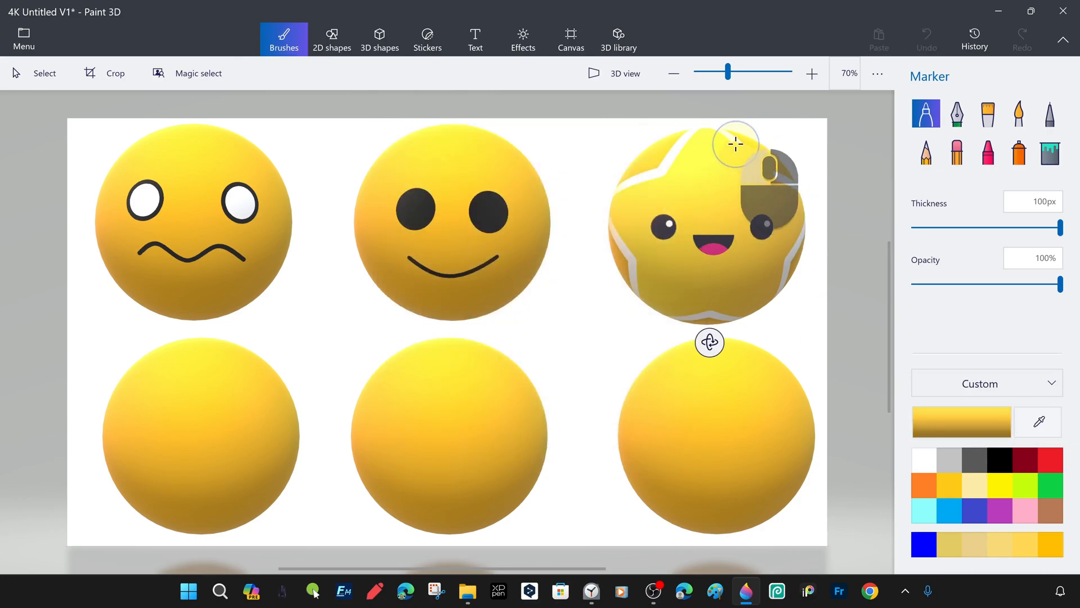
left_click_drag(735, 149, 640, 170)
mouse_move(619, 254)
left_mouse_down()
mouse_move(701, 316)
mouse_move(794, 269)
mouse_move(639, 155)
mouse_move(667, 147)
mouse_move(619, 188)
left_mouse_up()
left_click_drag(711, 343, 678, 342)
left_click_drag(752, 160, 724, 294)
left_click_drag(710, 354, 713, 322)
mouse_move(708, 199)
left_mouse_down()
mouse_move(703, 188)
mouse_move(686, 279)
left_mouse_up()
left_click_drag(710, 381, 766, 378)
left_click_drag(723, 222, 703, 253)
left_click_drag(709, 366, 732, 366)
left_click_drag(710, 223, 703, 248)
left_click_drag(704, 357, 699, 379)
Cover the remaining star edges on the upper-right sphere with a 102 px yellow Watercolor brush at 75% opacity, leaving the face visible
left_click(987, 228)
mouse_move(695, 228)
left_mouse_down()
mouse_move(741, 203)
mouse_move(653, 234)
mouse_move(646, 150)
left_mouse_up()
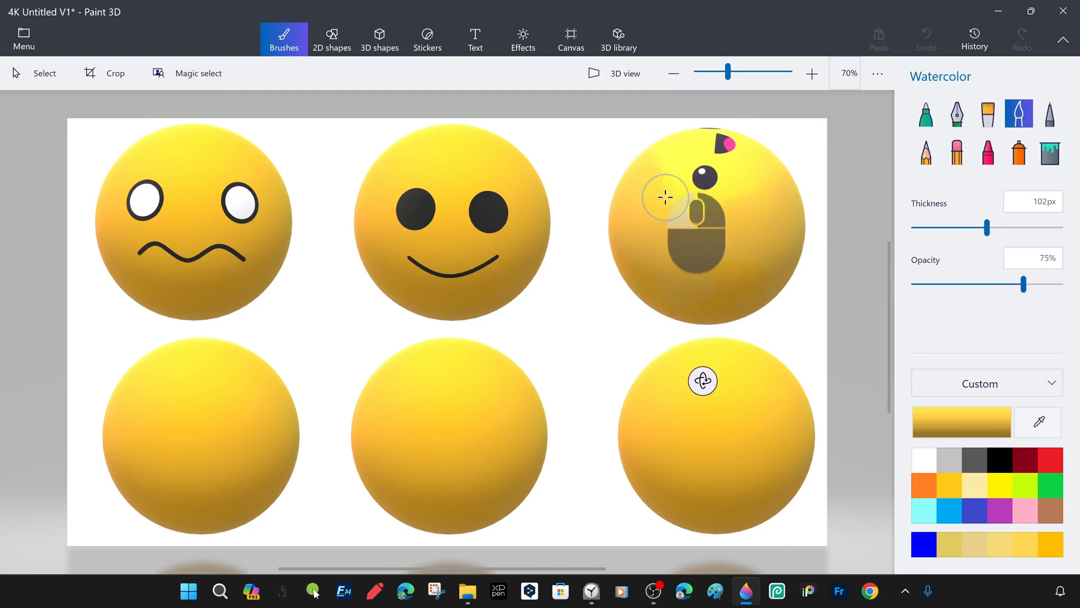
left_click_drag(712, 381, 687, 400)
left_click_drag(678, 294, 739, 233)
left_click_drag(707, 392, 709, 415)
mouse_move(678, 243)
left_mouse_down()
mouse_move(671, 234)
mouse_move(701, 151)
mouse_move(771, 205)
mouse_move(642, 207)
left_mouse_up()
left_click_drag(709, 388, 771, 365)
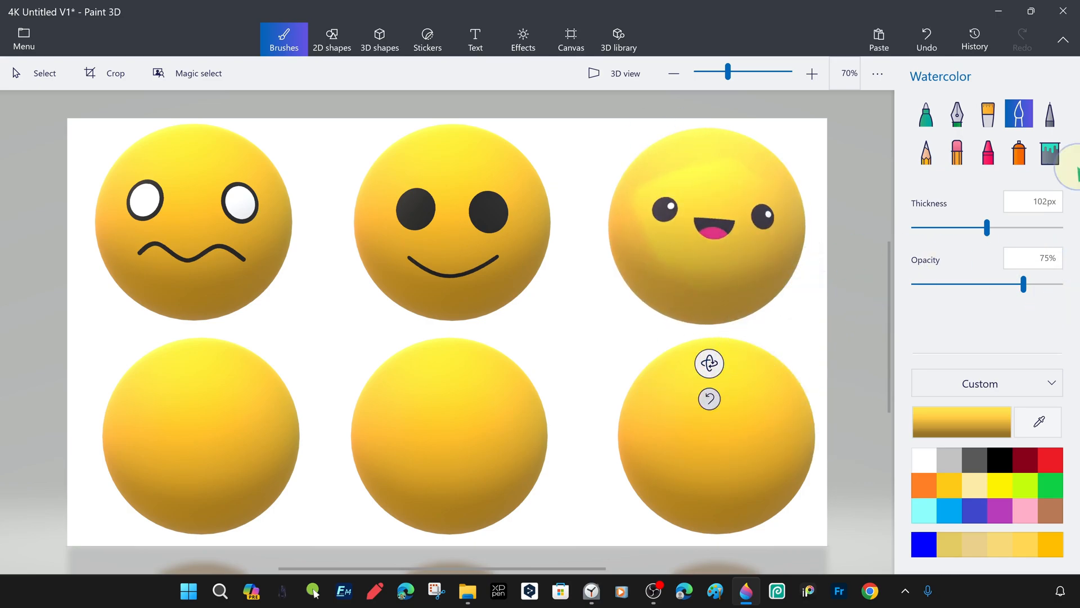
Place the Glasses sticker over the eyes of the upper-middle smiling sphere
left_click(429, 41)
left_click(936, 283)
mouse_move(376, 184)
left_mouse_down()
mouse_move(522, 228)
mouse_move(536, 201)
left_mouse_up()
left_click_drag(464, 259, 459, 208)
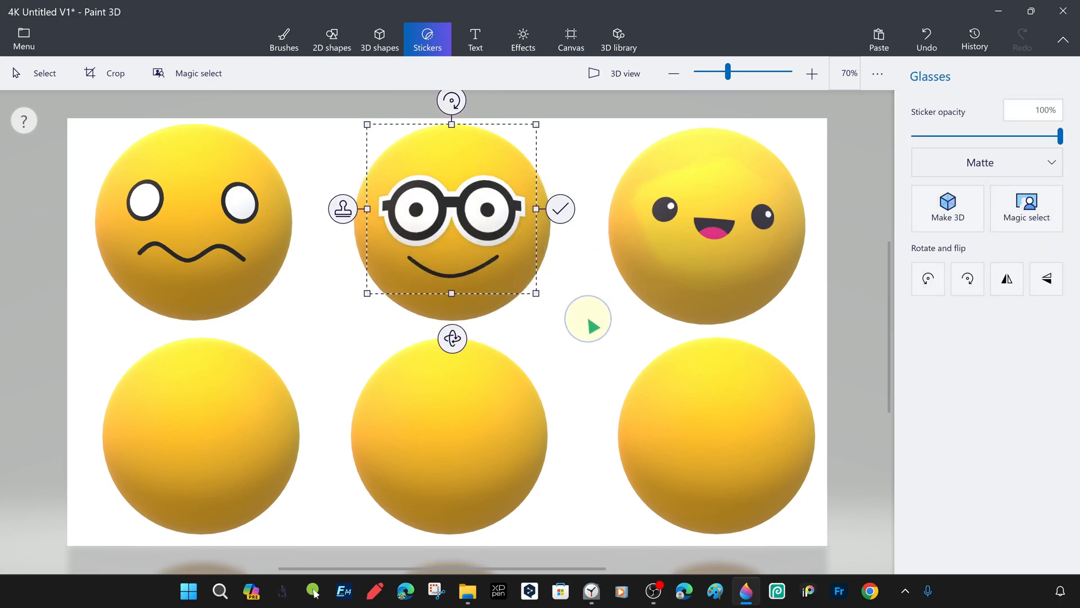
left_click(560, 210)
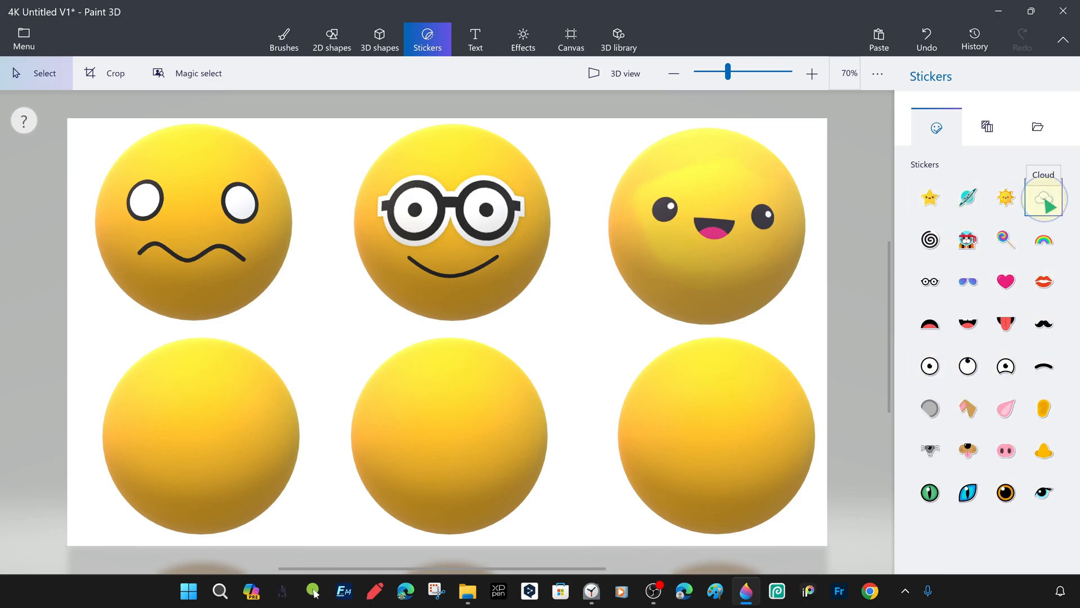
Add a pair of Eye stickers to both the lower-left and lower-middle spheres
mouse_move(146, 394)
left_mouse_down()
mouse_move(191, 439)
mouse_move(152, 436)
mouse_move(178, 439)
mouse_move(179, 430)
mouse_move(242, 427)
mouse_move(499, 432)
left_mouse_up()
left_click(124, 426)
left_click(188, 427)
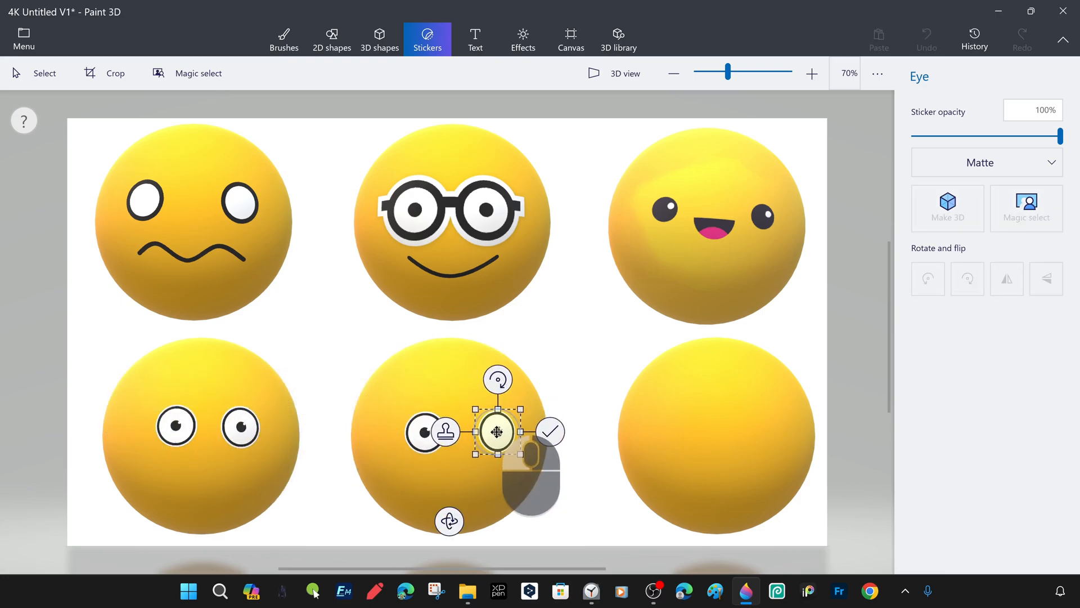
left_click(549, 432)
Add the frowning open-mouth sticker to the lower-middle sphere, resized and centred below the eyes
left_click_drag(403, 465, 498, 490)
left_click_drag(469, 509, 477, 473)
left_click_drag(507, 522, 493, 510)
left_click_drag(463, 476, 470, 478)
left_click(527, 469)
Add the Happy mouth sticker below the eyes of the lower-left sphere
left_click(973, 324)
mouse_move(166, 461)
left_mouse_down()
mouse_move(259, 505)
mouse_move(225, 474)
left_mouse_up()
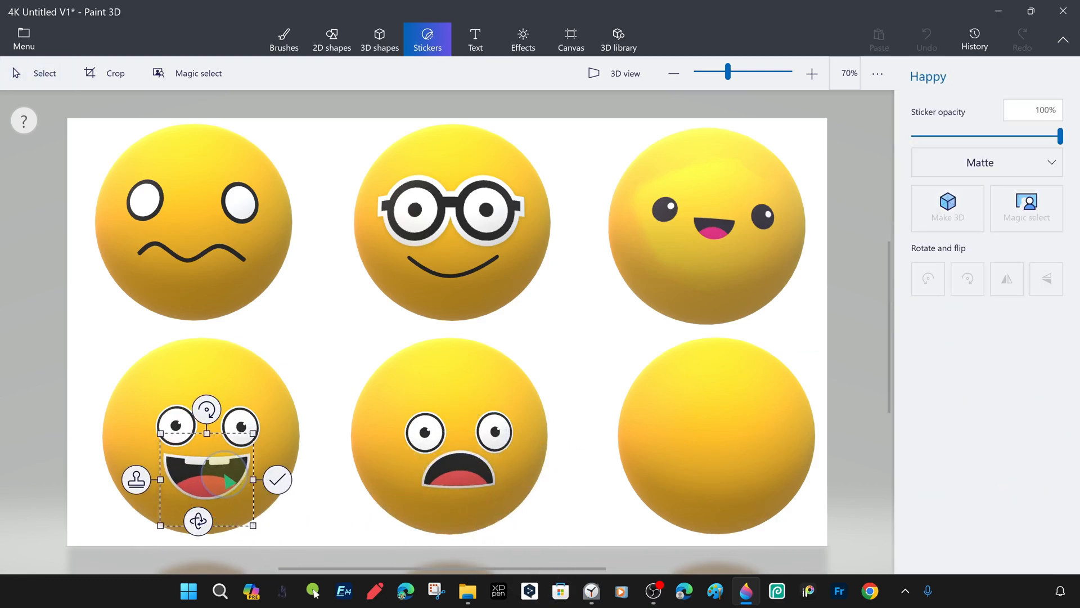
left_click(277, 480)
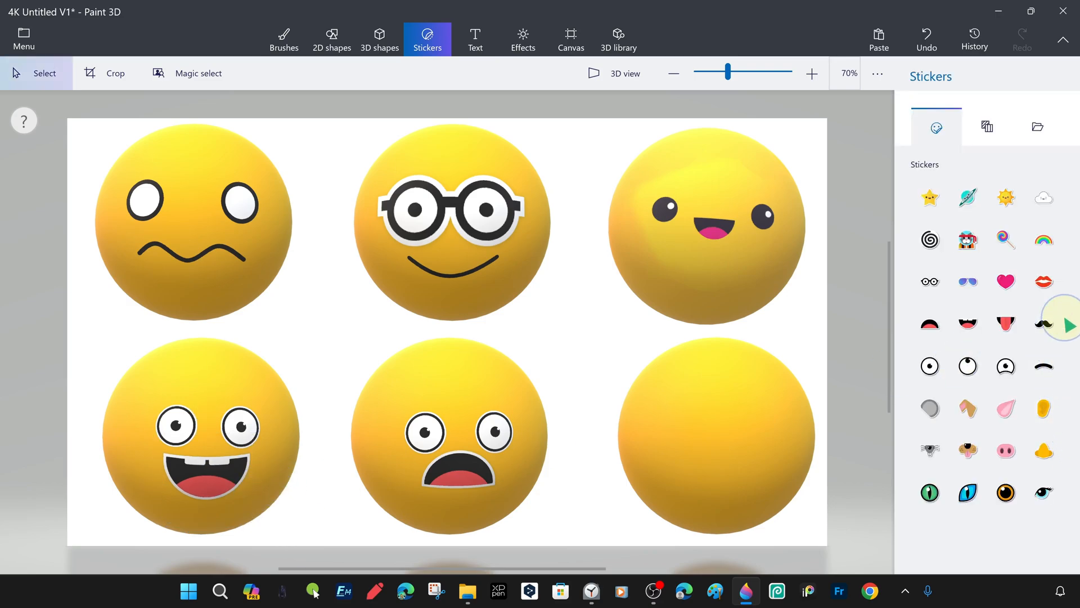
left_click_drag(672, 383, 833, 544)
mouse_move(761, 483)
left_mouse_down()
mouse_move(735, 438)
mouse_move(753, 447)
left_mouse_up()
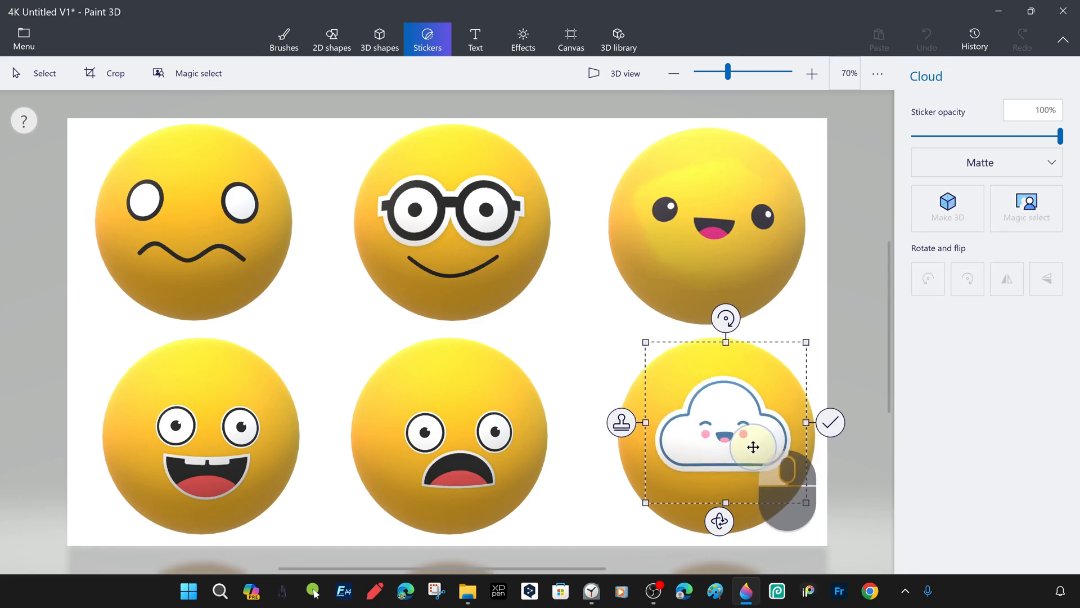
key("Delete")
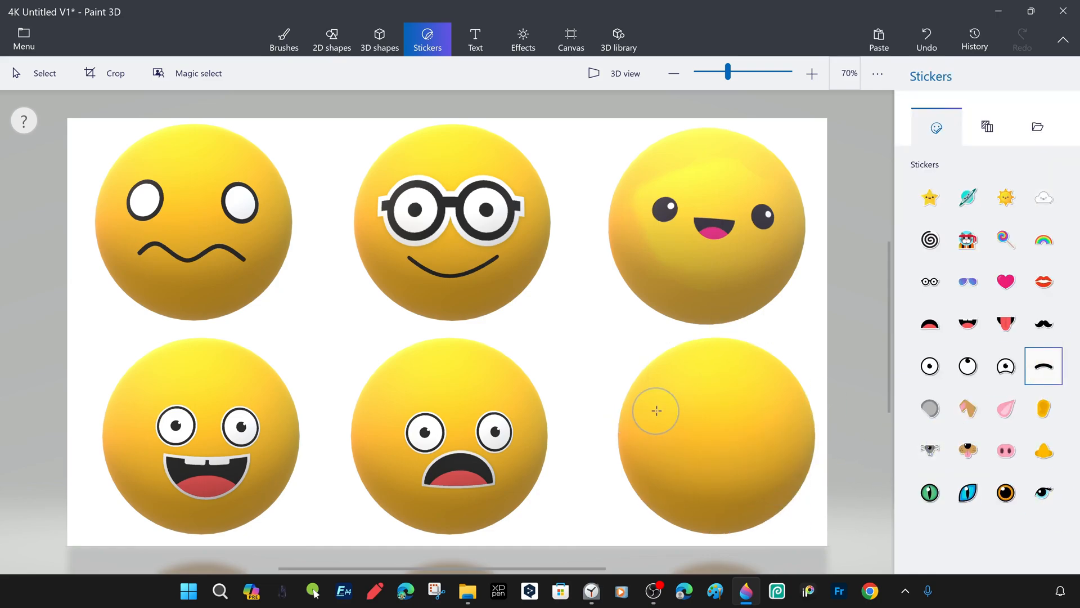
Add two arched eyebrow stickers as closed eyes and a Happy mouth sticker to the lower-right sphere
left_click_drag(720, 409, 759, 413)
left_click(821, 411)
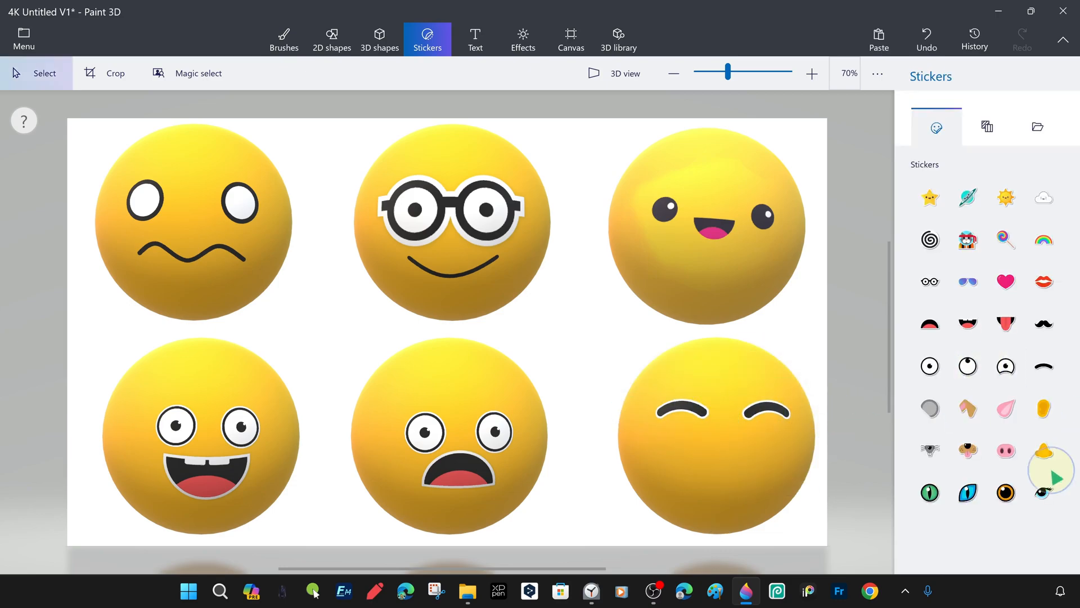
left_click_drag(709, 443, 735, 474)
left_click(804, 471)
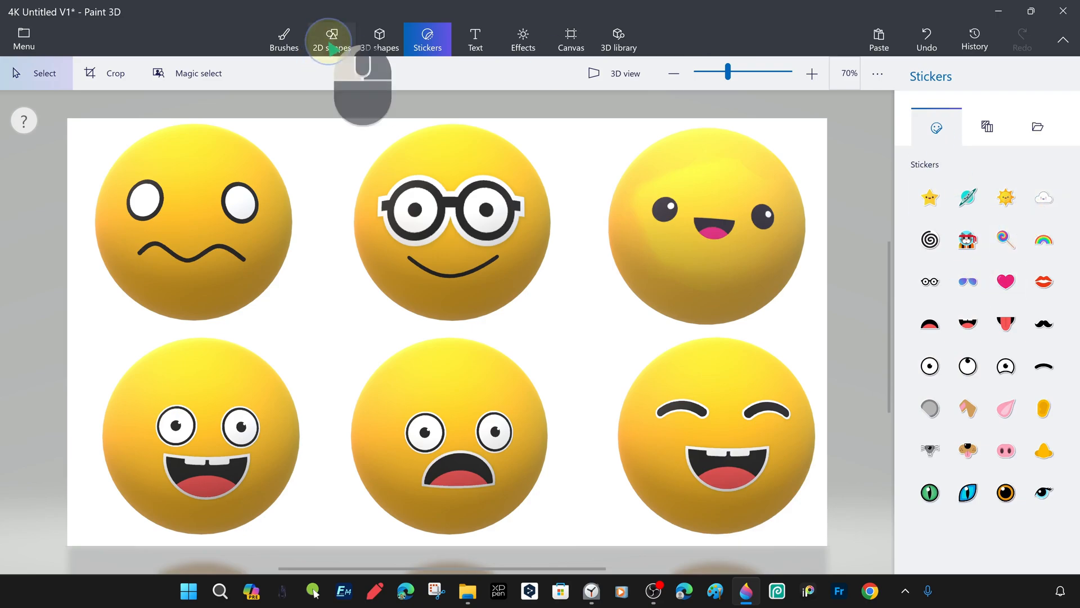
Try adding a small circle cheek with pink fill and outline beside the mouth of the lower-right sphere
left_click(333, 45)
left_click_drag(688, 443, 688, 444)
left_click(925, 141)
left_click(974, 249)
left_click(925, 206)
left_click(1011, 286)
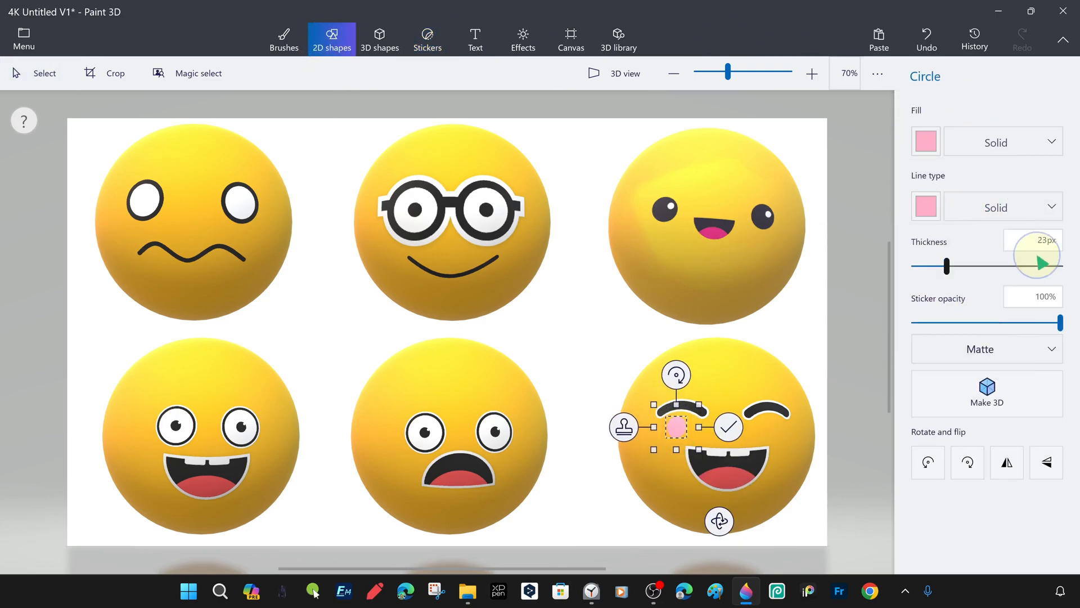
left_click_drag(676, 427, 682, 431)
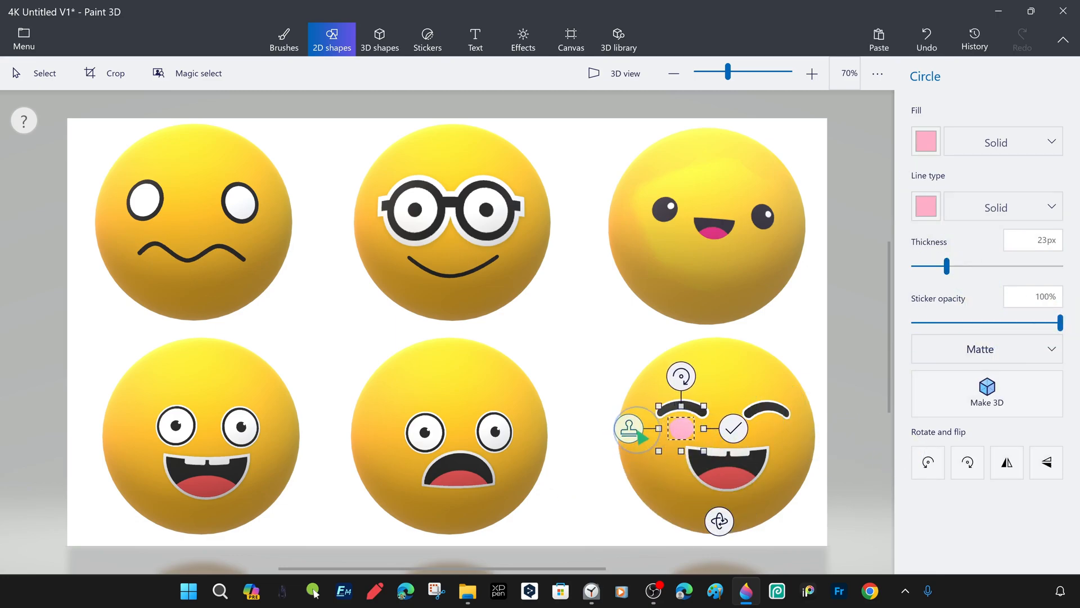
Try a red fill with no outline for the cheek circle on the lower-right sphere
left_click(926, 142)
left_click(996, 188)
left_click(925, 206)
left_click(997, 249)
left_click(1001, 203)
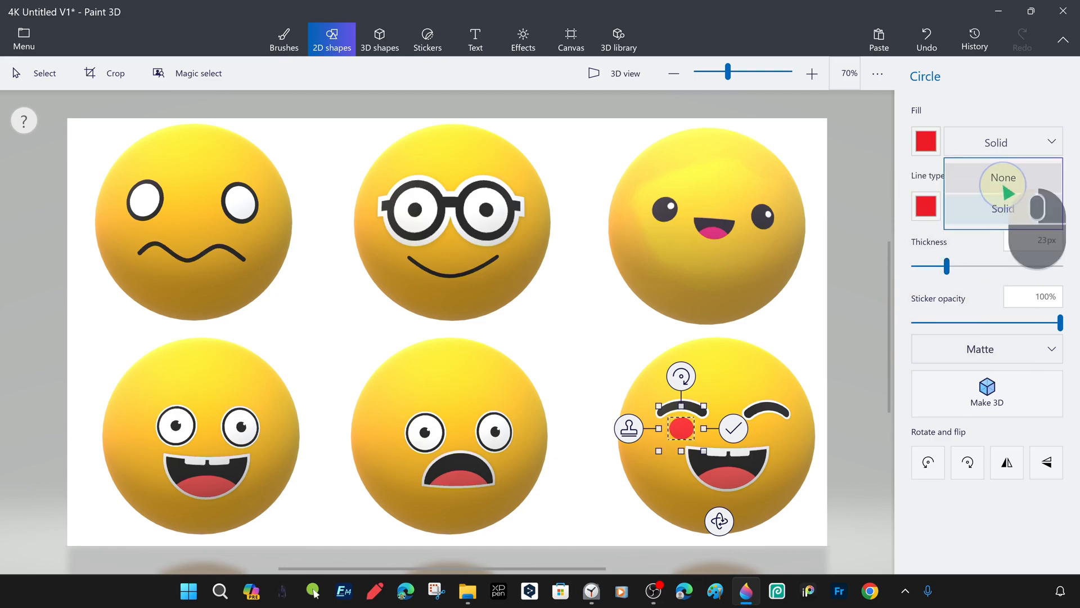
left_click(1003, 188)
Try other fill colours for the cheek circle, stamp copies of it and discard them from the lower-right sphere
left_click(929, 149)
left_click(943, 246)
left_click(927, 142)
left_click(965, 245)
left_click(929, 141)
left_click(635, 433)
left_click_drag(683, 431, 836, 381)
left_click(627, 431)
left_click(724, 429)
key("Escape")
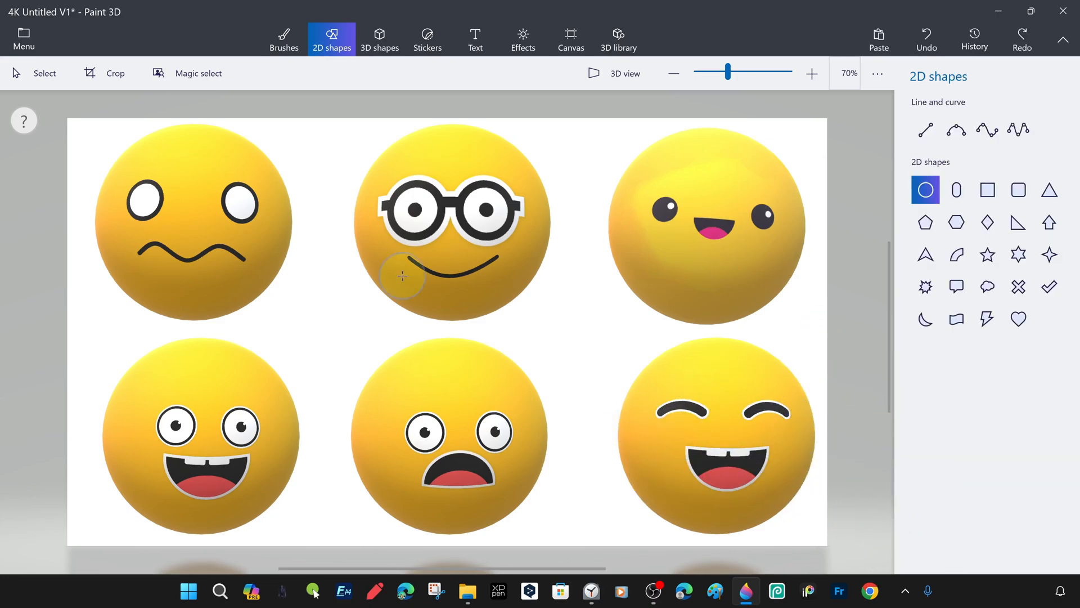
Hide the canvas and set a slightly turned 3D view of the six emoji spheres
left_click(571, 40)
left_click(927, 122)
left_click(615, 73)
right_click_drag(735, 316, 1, 359)
scroll(796, 241, "up", 5)
scroll(632, 332, "down", 2)
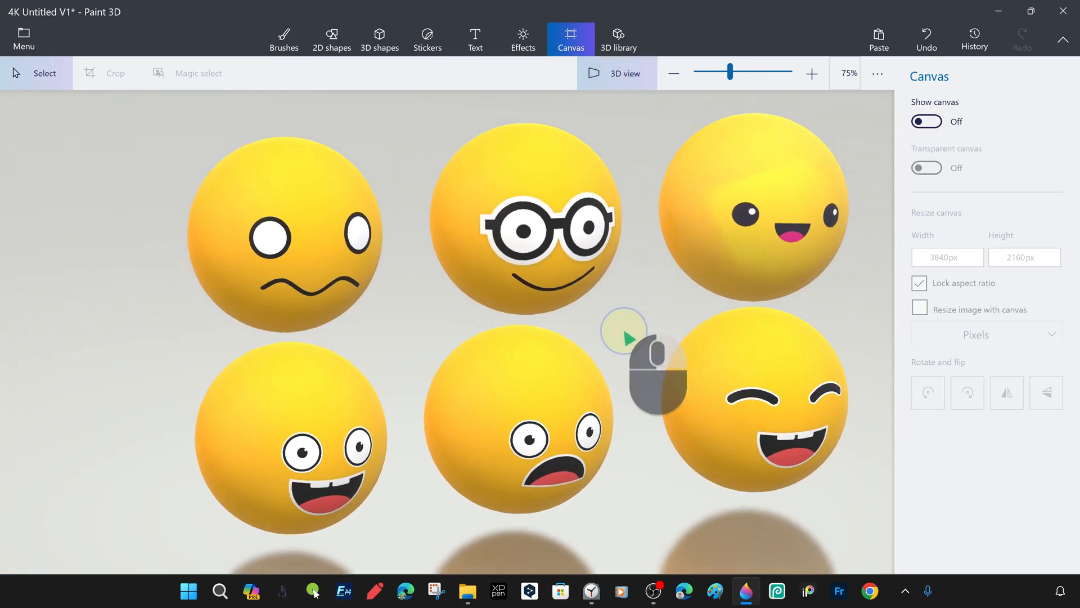
right_click_drag(619, 317, 657, 327)
middle_click_drag(655, 322, 654, 324)
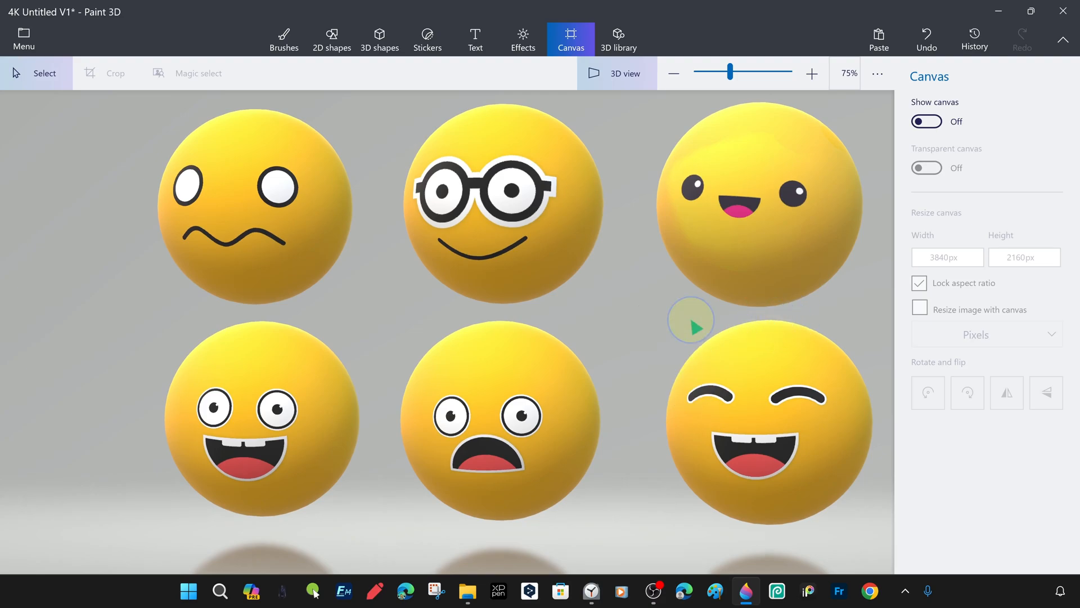
Export the scene as a PNG image with Transparency on, named 3D Emojis V1, on the Desktop, and return to Paint 3D from the image viewer
left_click(24, 39)
left_click(109, 219)
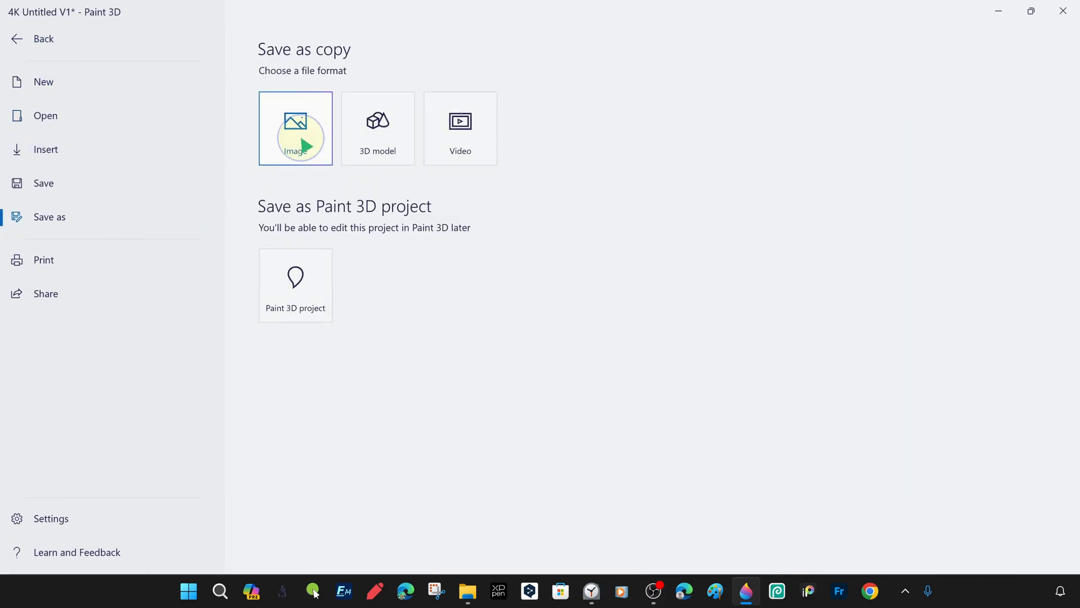
left_click(295, 137)
left_click(922, 228)
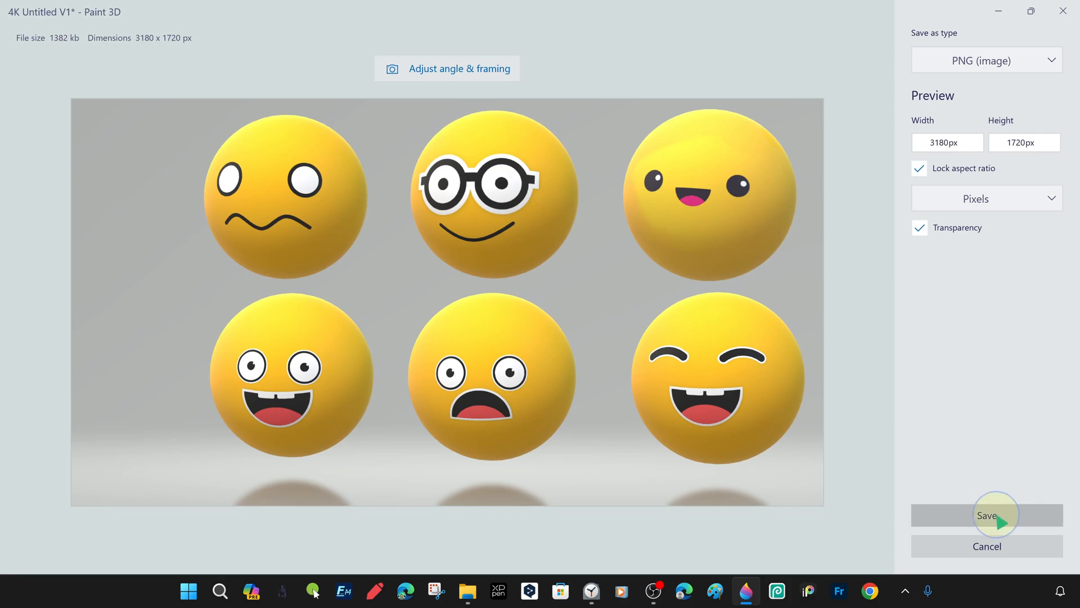
left_click(1004, 517)
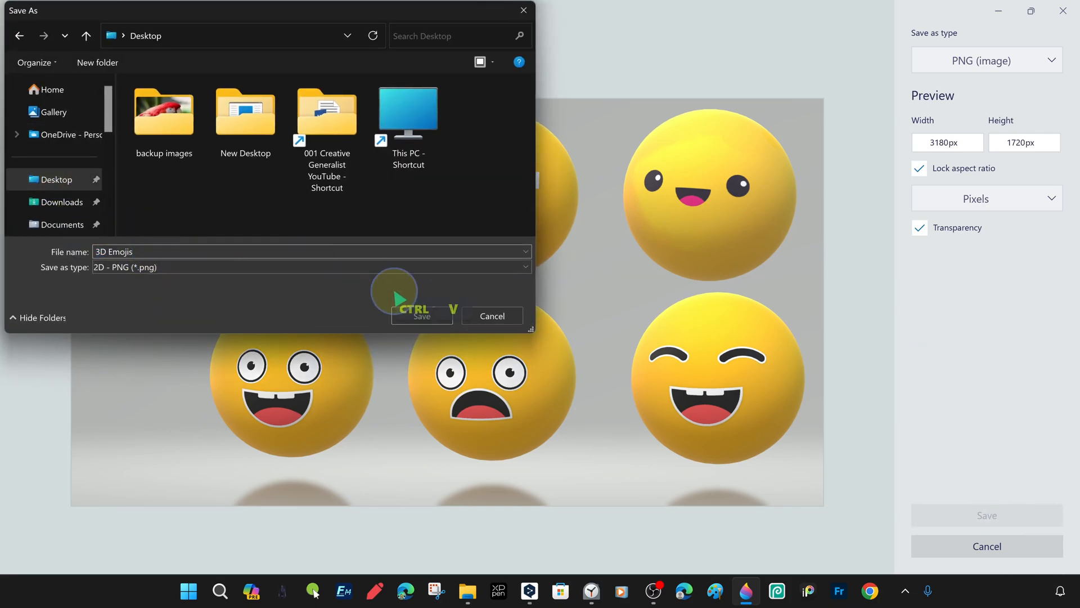
left_click(422, 315)
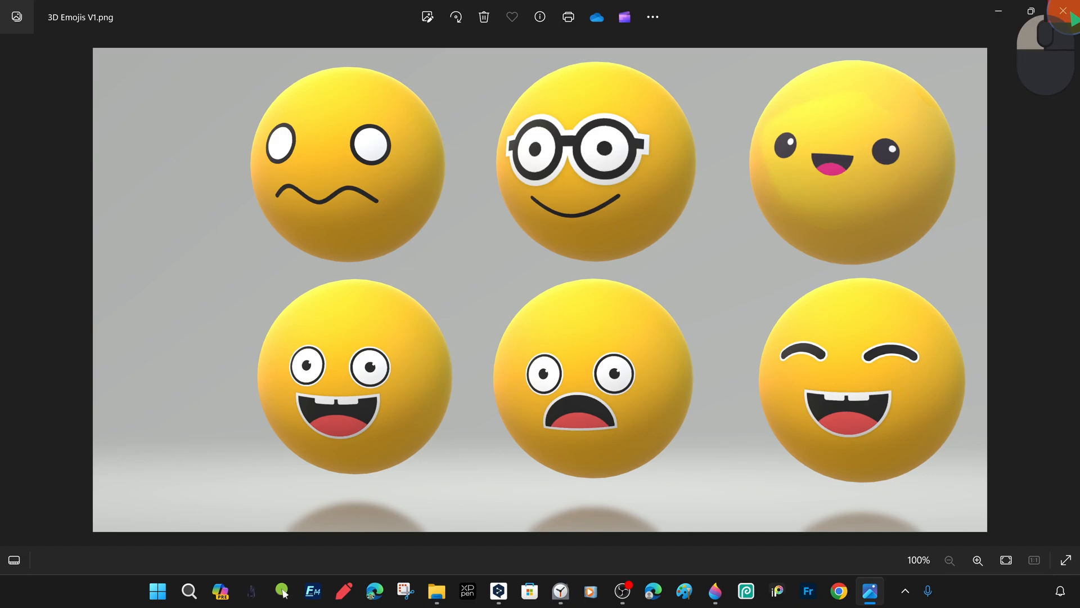
left_click(1068, 12)
left_click(748, 592)
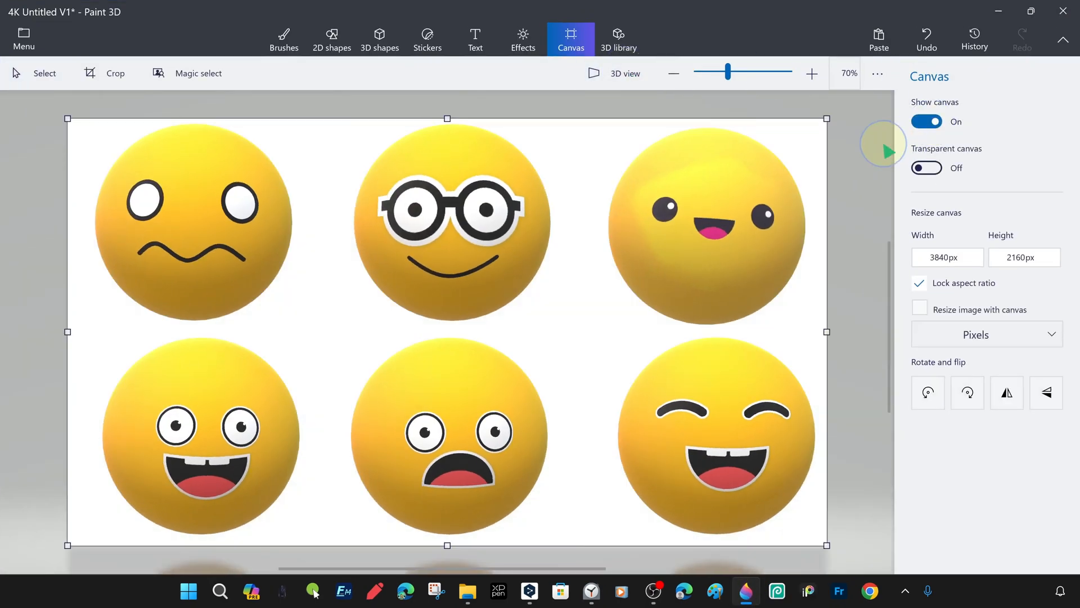
mouse_move(856, 314)
middle_mouse_down()
mouse_move(835, 314)
mouse_move(873, 313)
mouse_move(855, 294)
middle_mouse_up()
left_click(564, 33)
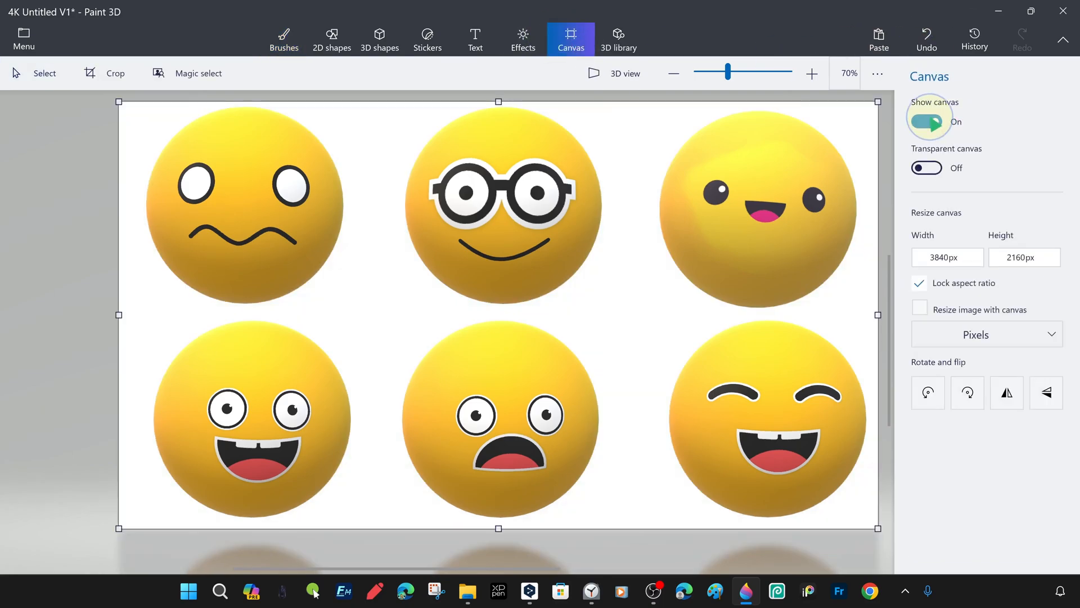
left_click(335, 49)
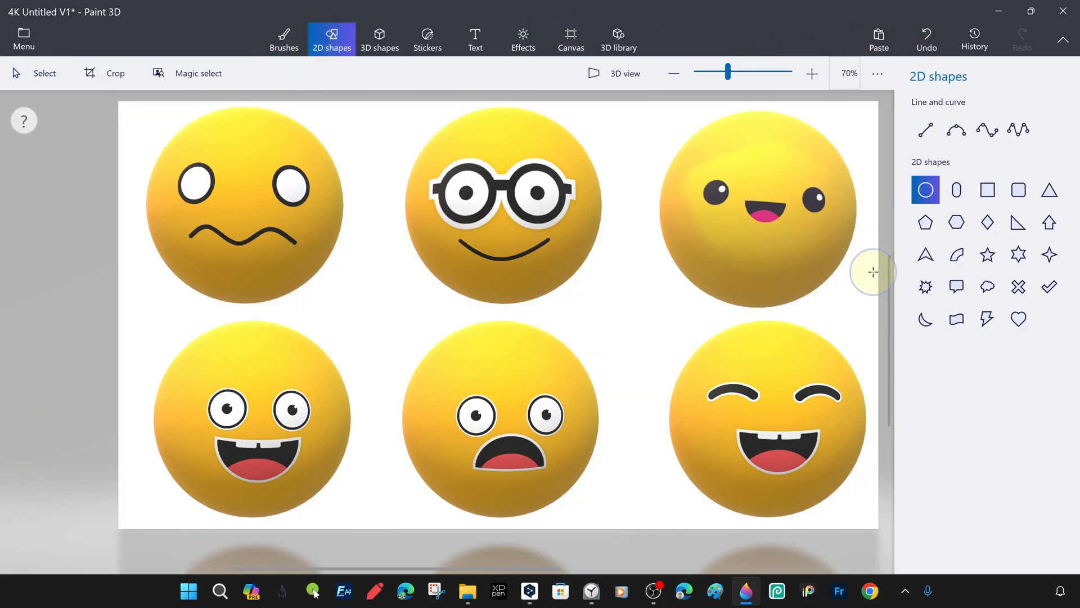
left_click(33, 42)
left_click(101, 212)
left_click(465, 130)
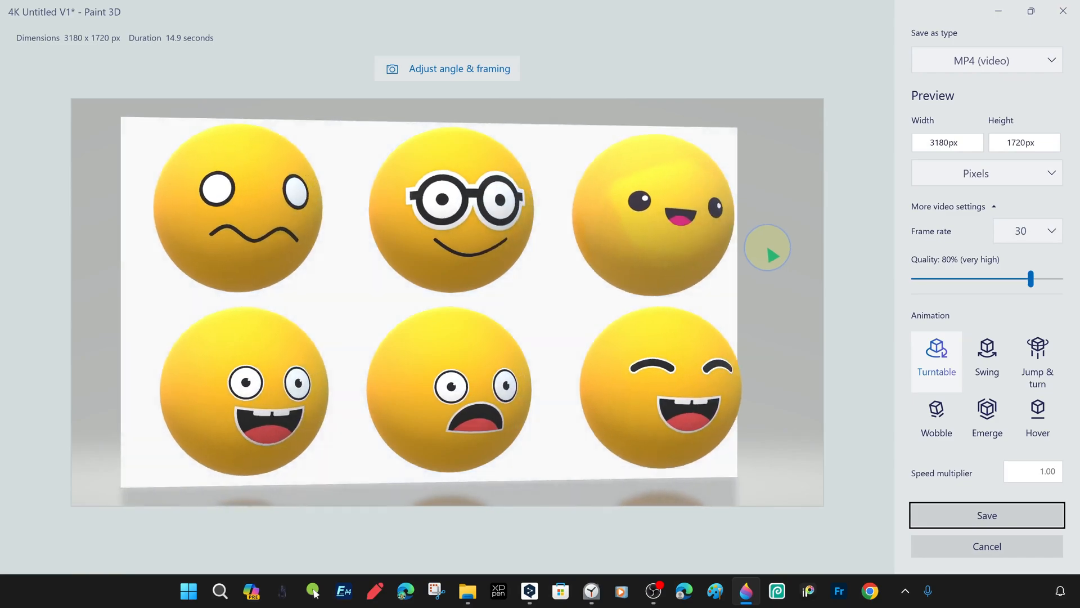
left_click(983, 552)
Hide the canvas and open the MP4 video export for the emoji spheres
left_click(554, 33)
left_click(925, 122)
left_click(18, 38)
left_click(96, 212)
left_click(461, 134)
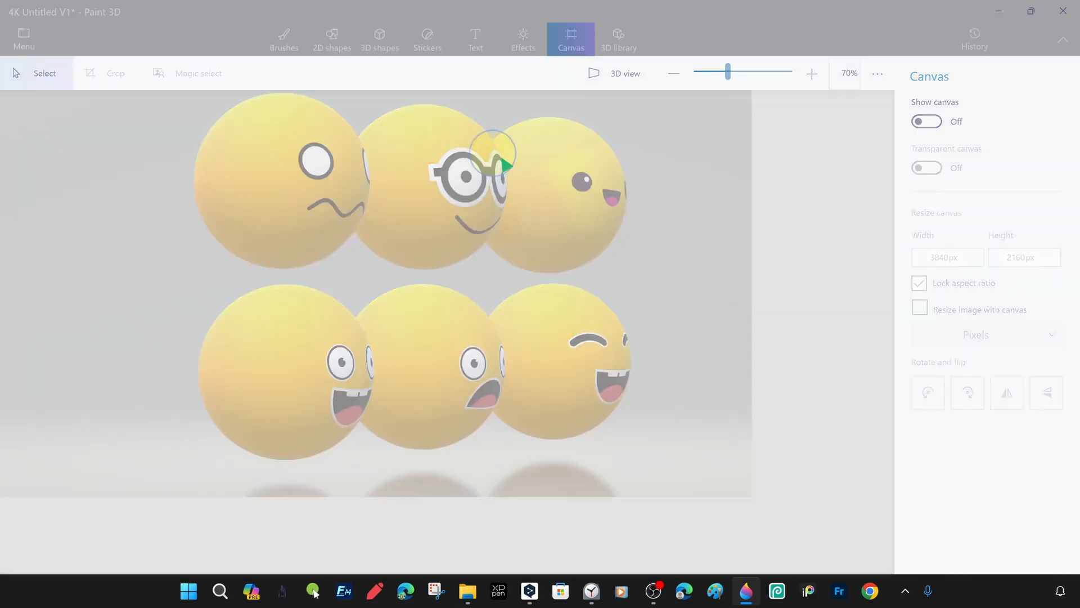
Preview the Jump & turn, Wobble, Emerge and Hover animations, choose Emerge and save the video as 3D Emojis Video V2 on the Desktop
left_click(1049, 366)
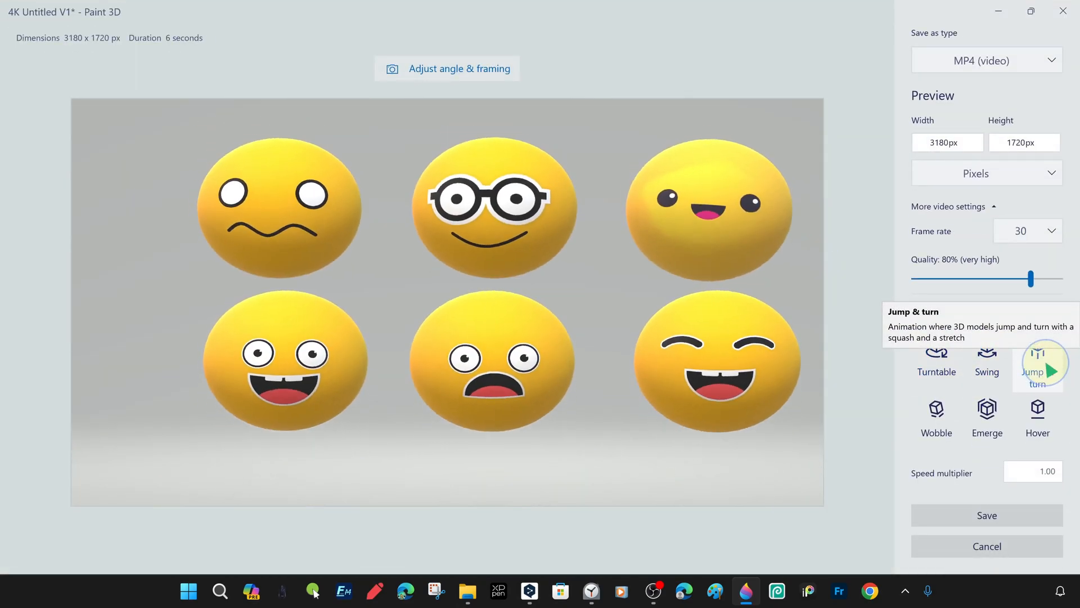
left_click(936, 417)
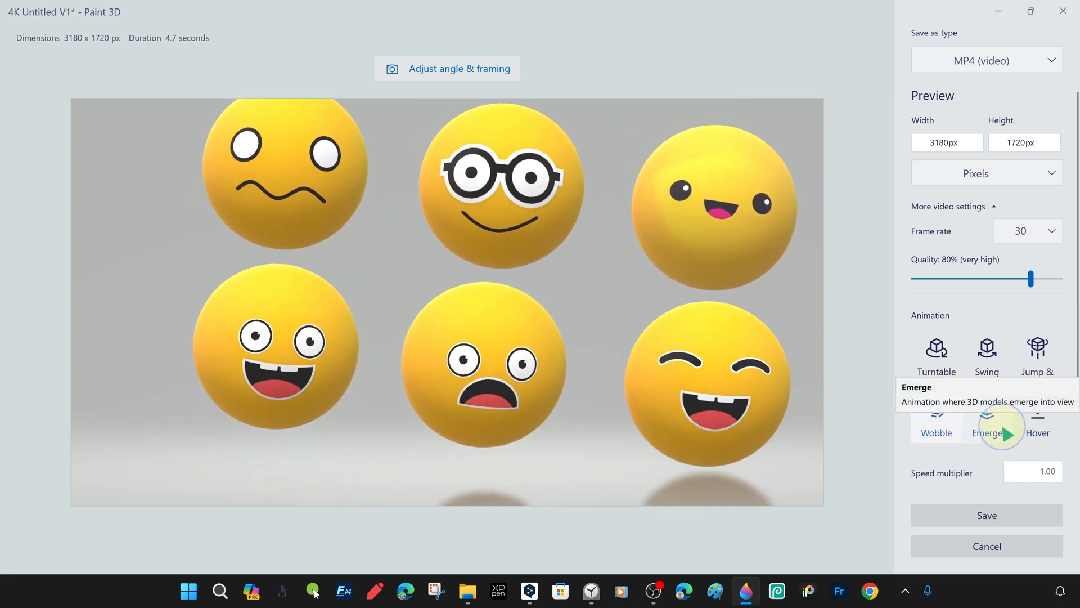
left_click(1006, 432)
left_click(1042, 424)
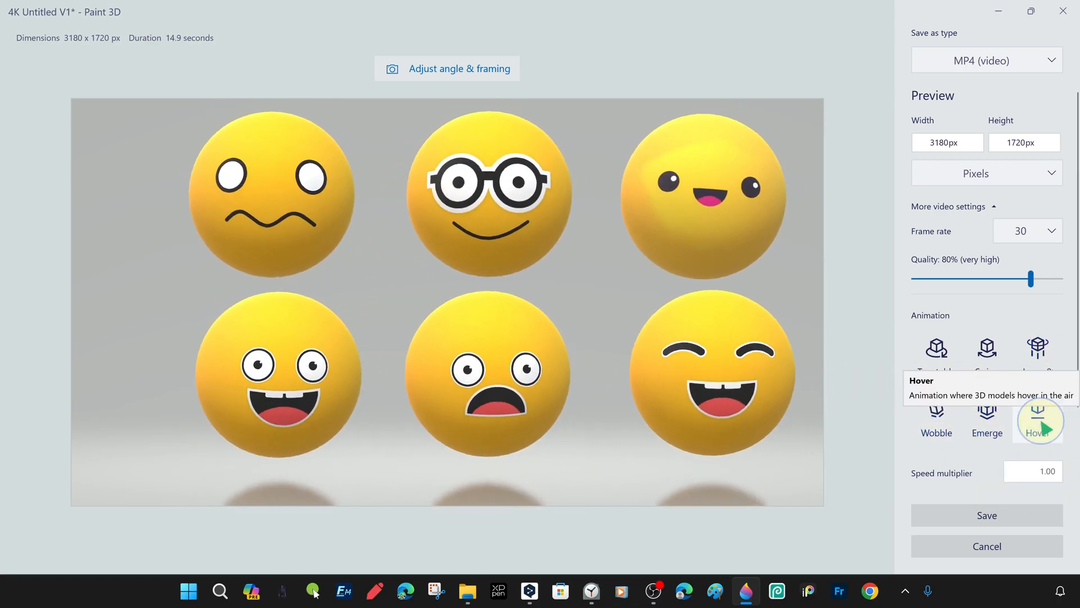
left_click(1002, 437)
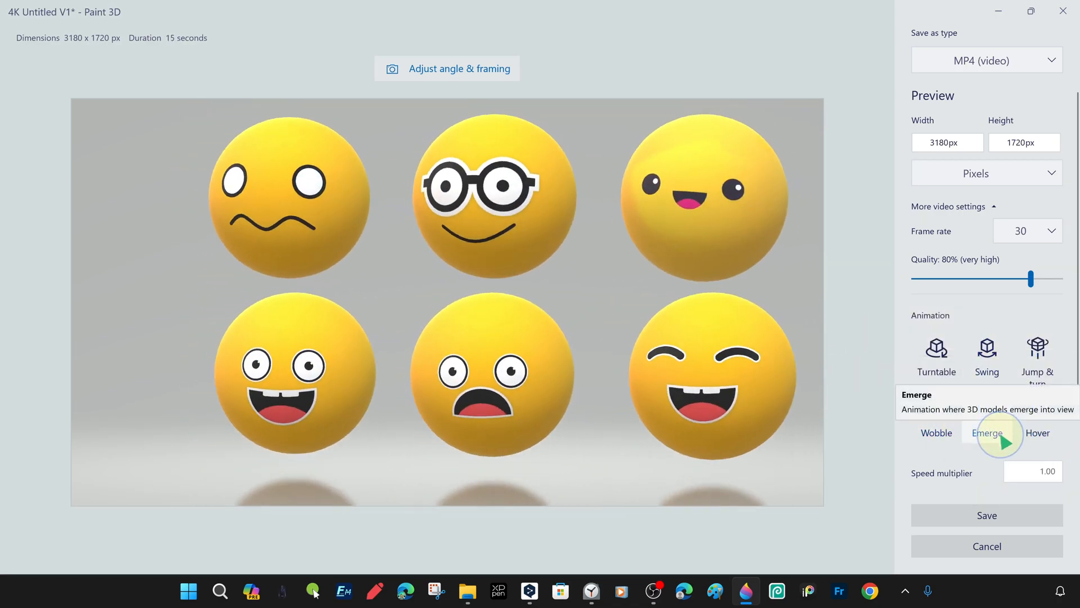
left_click(1017, 515)
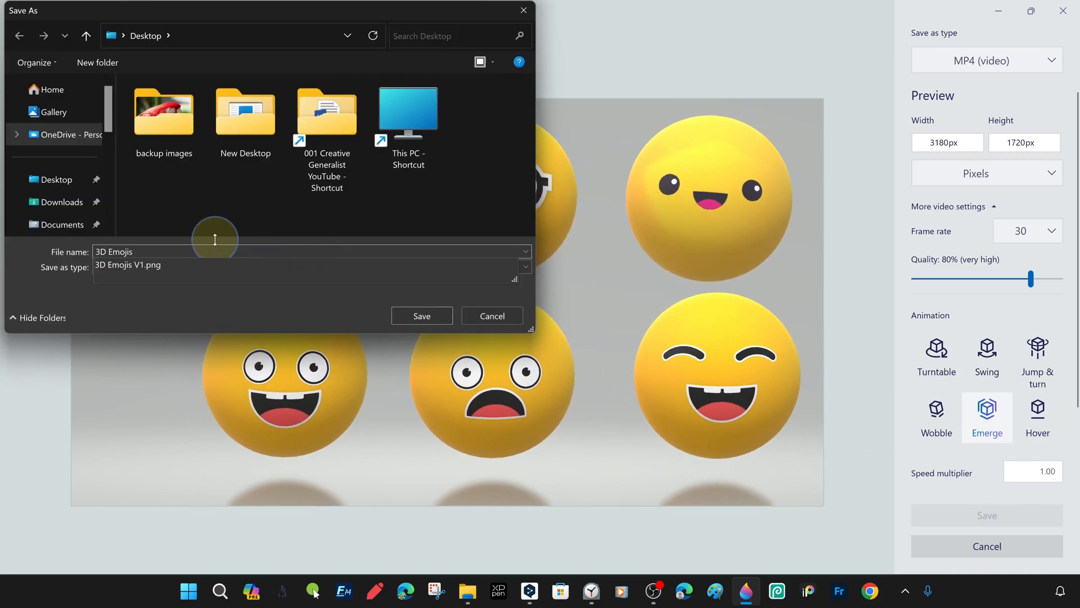
left_click(422, 315)
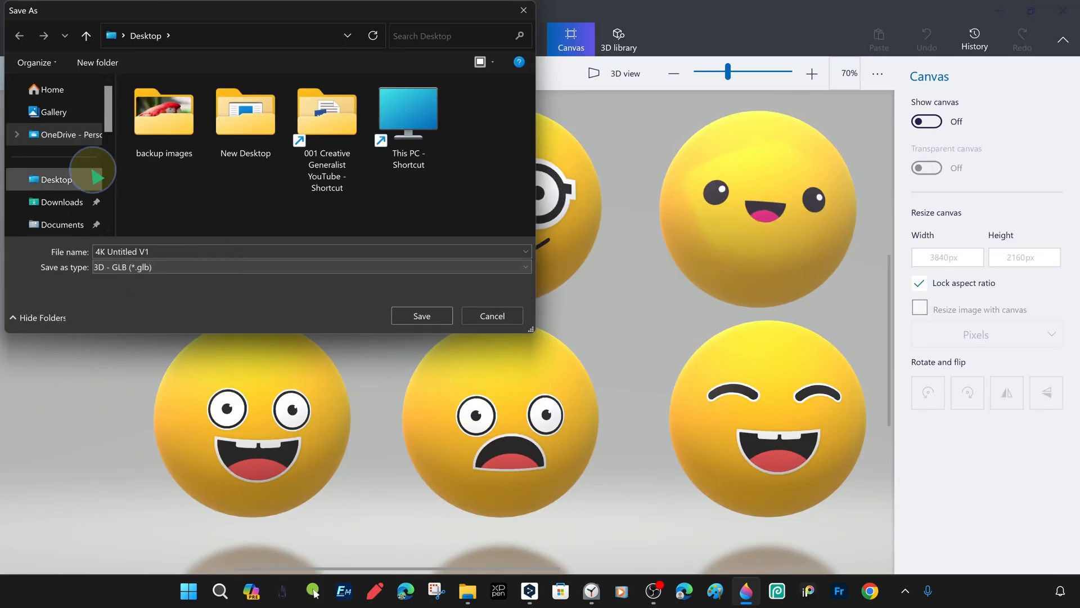
Save the emojis as the GLB model 4K Untitled V1 on the Desktop and open the file in 3D Viewer
left_click(436, 319)
left_click(1077, 590)
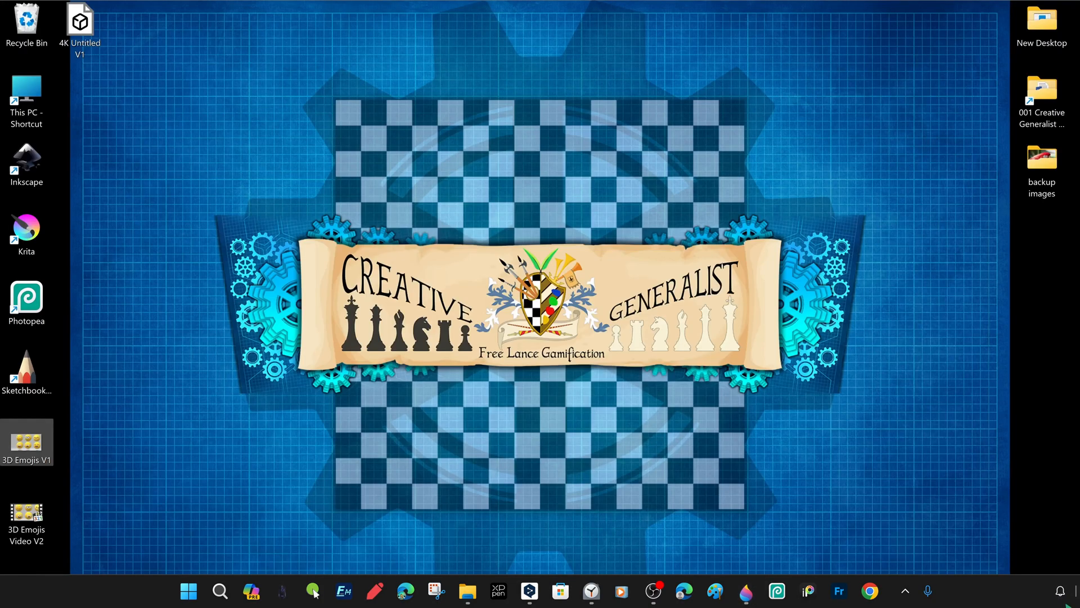
double_click(81, 23)
Inspect the emoji model from different angles and distances in 3D Viewer
left_click_drag(626, 302, 506, 383)
scroll(542, 345, "up", 5)
scroll(530, 371, "down", 3)
left_click_drag(973, 474, 955, 548)
left_click_drag(805, 467, 613, 386)
scroll(664, 434, "down", 5)
scroll(958, 477, "down", 4)
Preview several quick animations on the emoji model, finishing with Hover
left_click(967, 557)
left_click(966, 496)
left_click(967, 557)
left_click(976, 525)
left_click(979, 557)
left_click(984, 458)
left_click(987, 557)
left_click(991, 482)
left_click(1010, 558)
left_click(1004, 525)
Examine the hovering emojis from other angles and up close, and switch back to Paint 3D
right_click_drag(642, 332, 583, 350)
left_click_drag(584, 350, 360, 302)
scroll(699, 248, "up", 5)
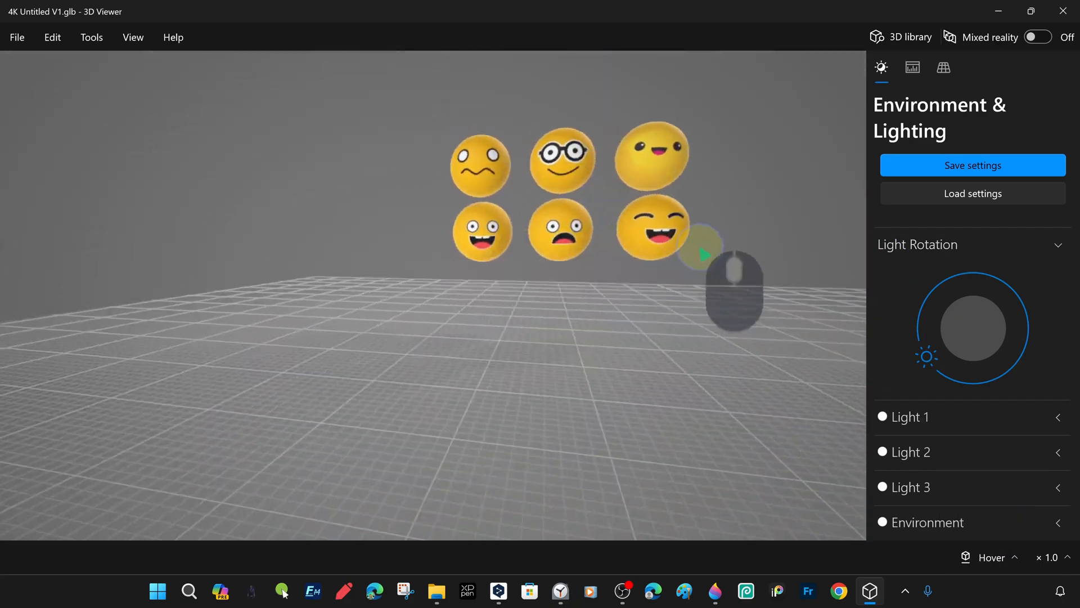
scroll(707, 289, "down", 5)
scroll(617, 341, "up", 5)
scroll(731, 315, "down", 3)
scroll(675, 315, "up", 6)
scroll(619, 315, "down", 4)
left_click_drag(573, 304, 667, 408)
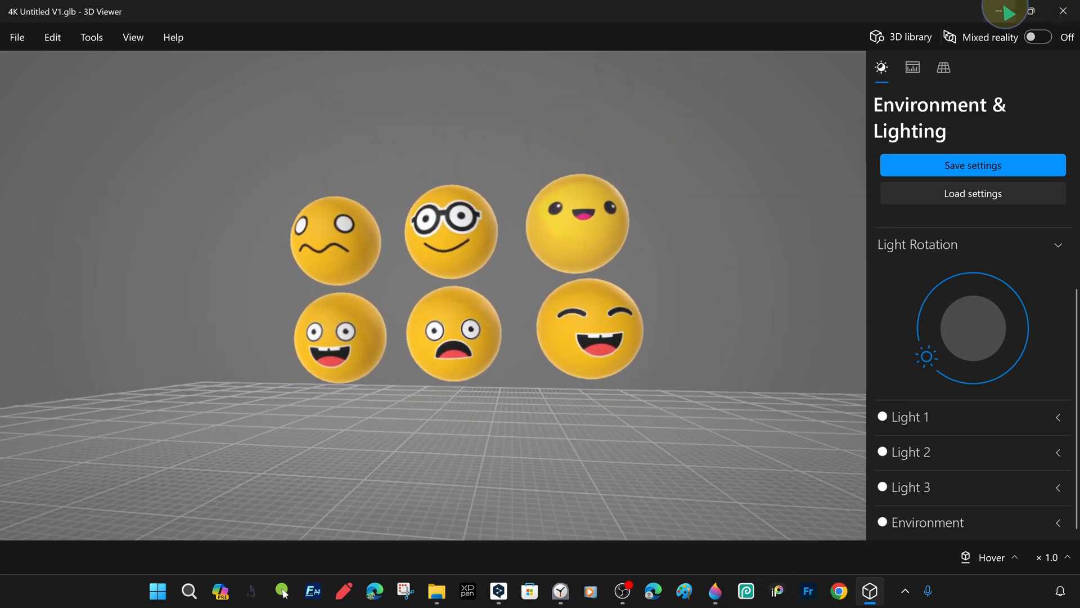
left_click(999, 11)
left_click(715, 591)
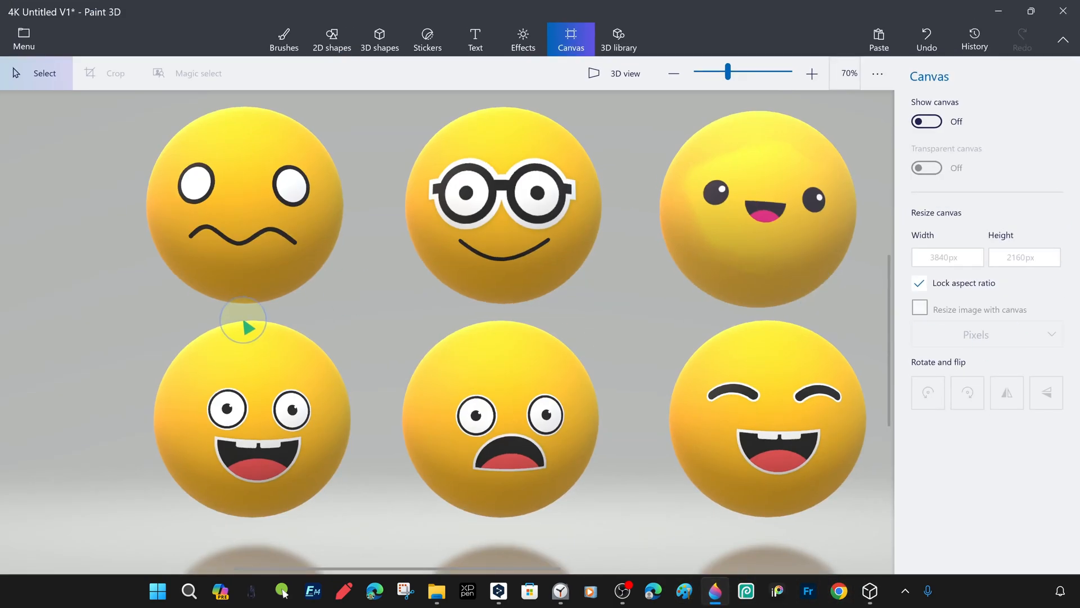